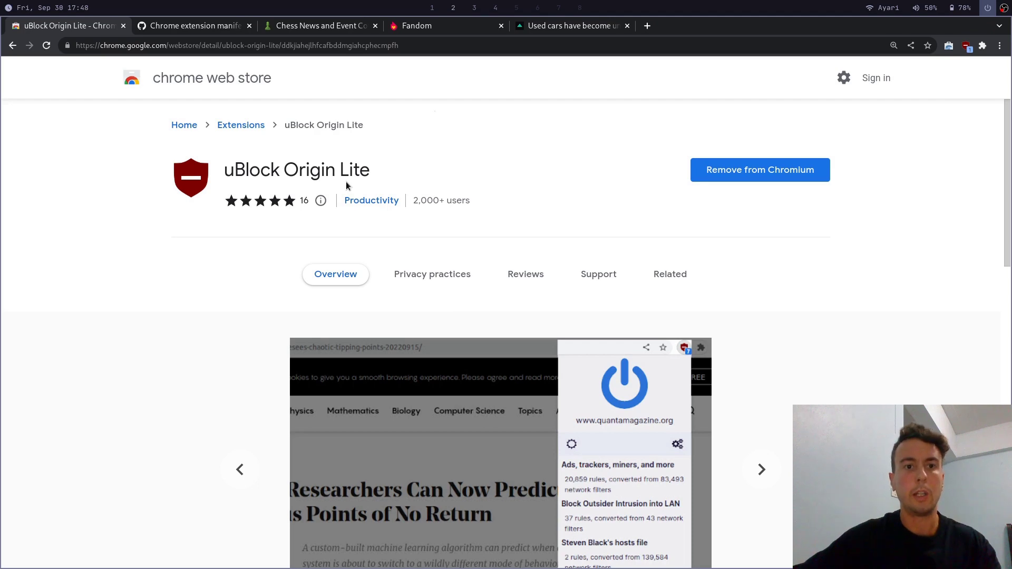
Open GitHub issue #338, 'Chrome extension manifest v3 proposal', at the maintainer's uBO Lite notes
left_click(186, 26)
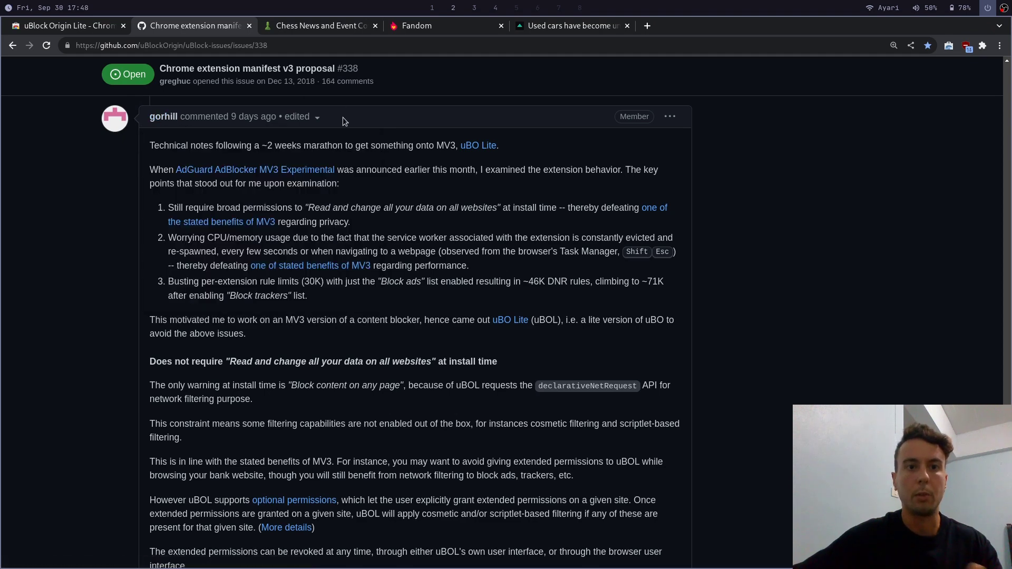
Remove uBlock Origin Lite from Chromium on its store listing, then add it back
left_click(84, 25)
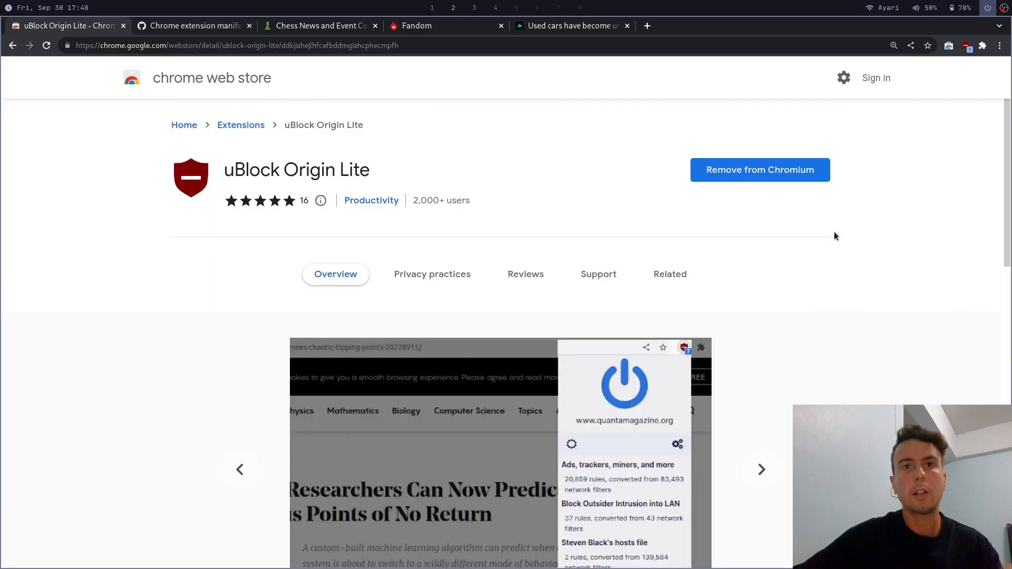
left_click(794, 179)
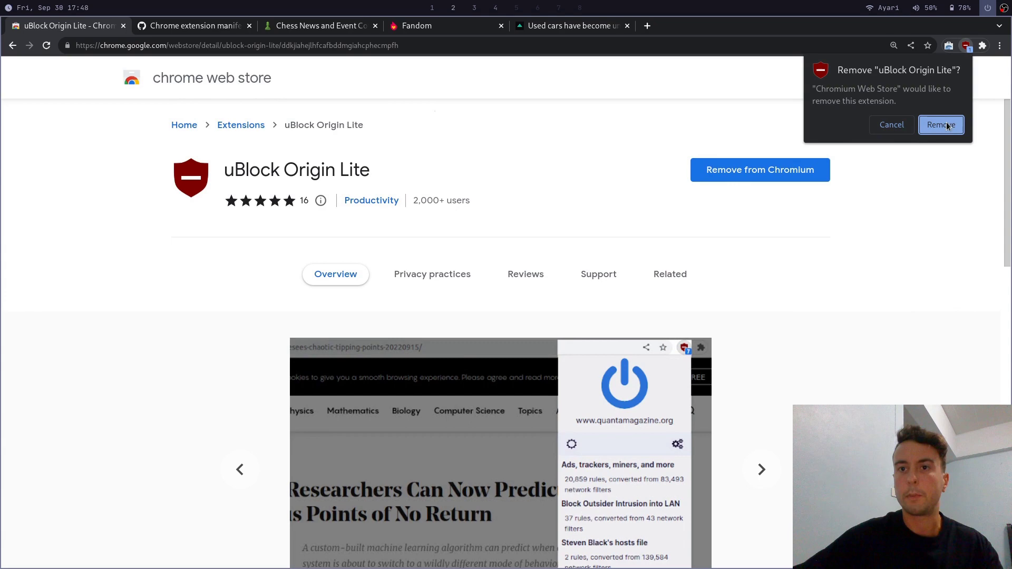
left_click(937, 125)
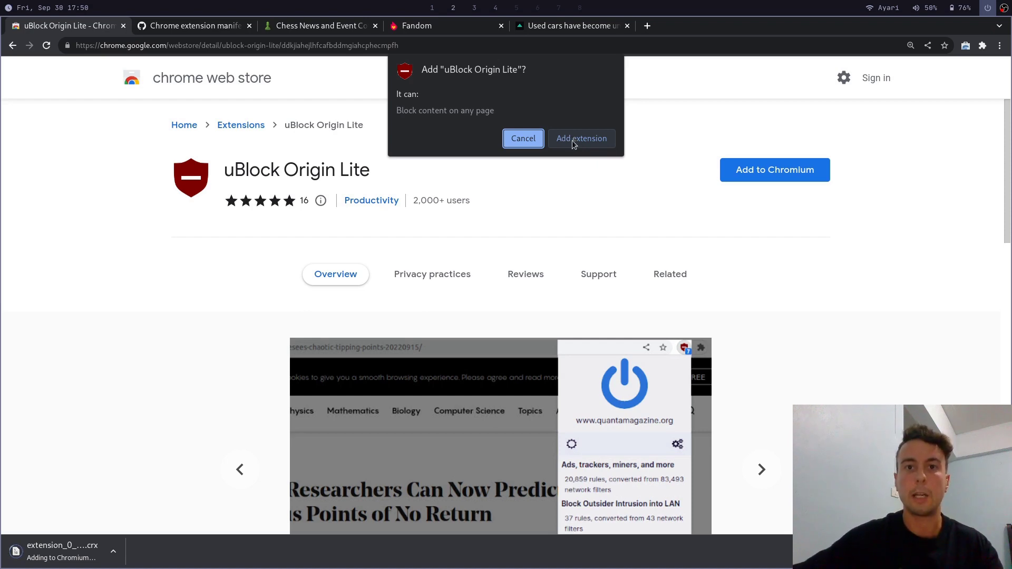
left_click(572, 143)
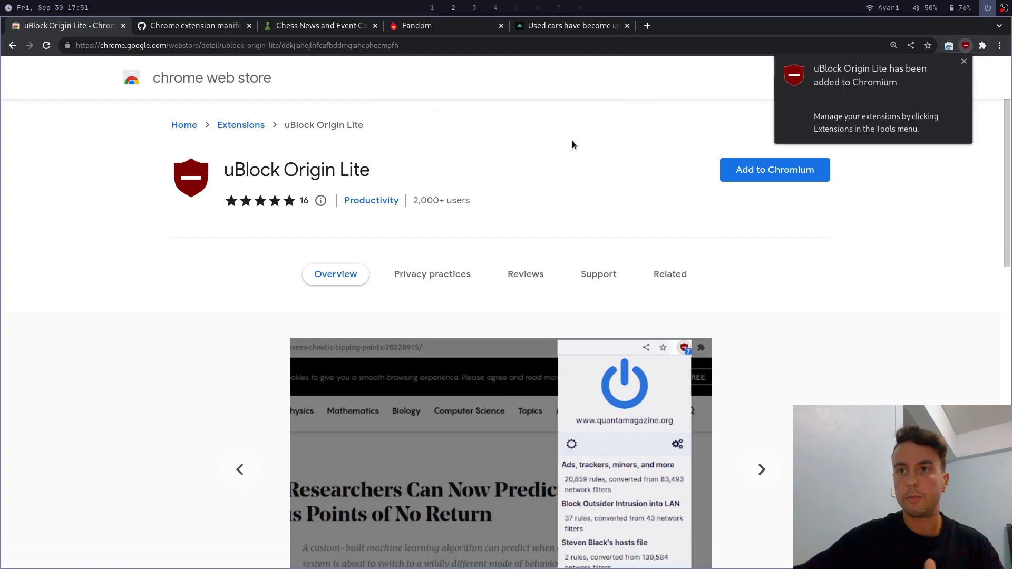
Pin uBlock Origin Lite to the Chromium toolbar from the Extensions menu
left_click(964, 64)
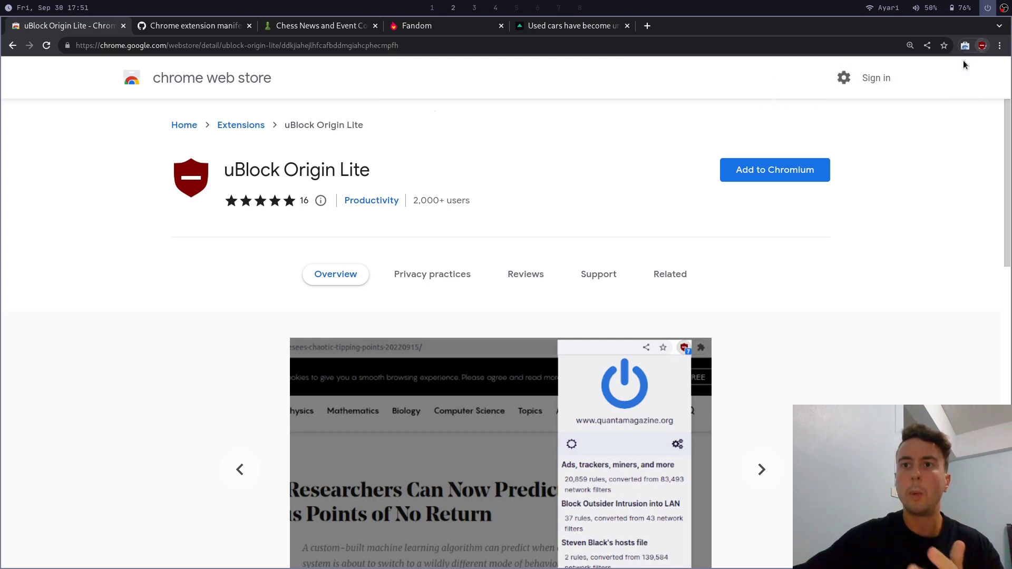
left_click(982, 45)
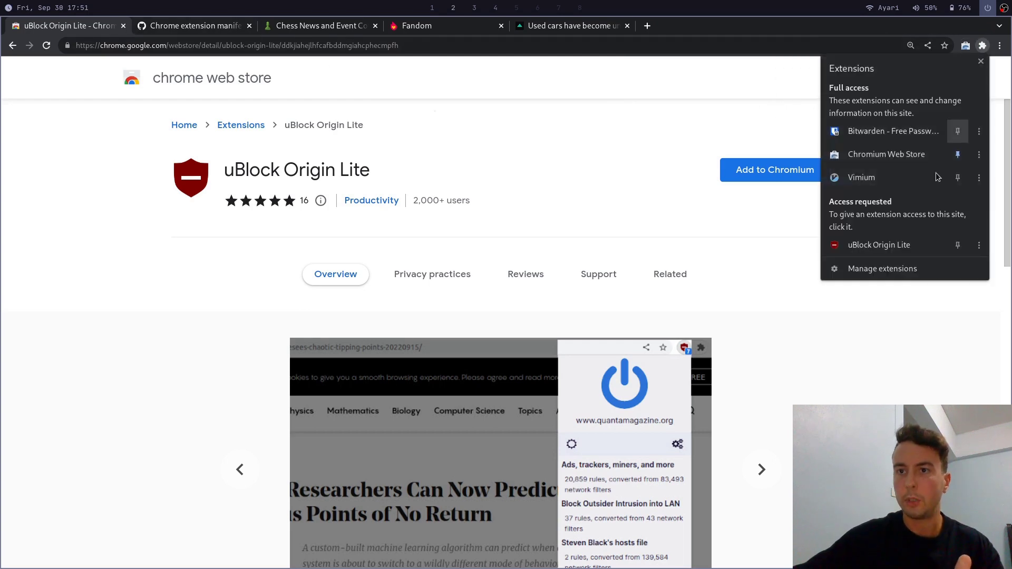
left_click(960, 244)
left_click(409, 103)
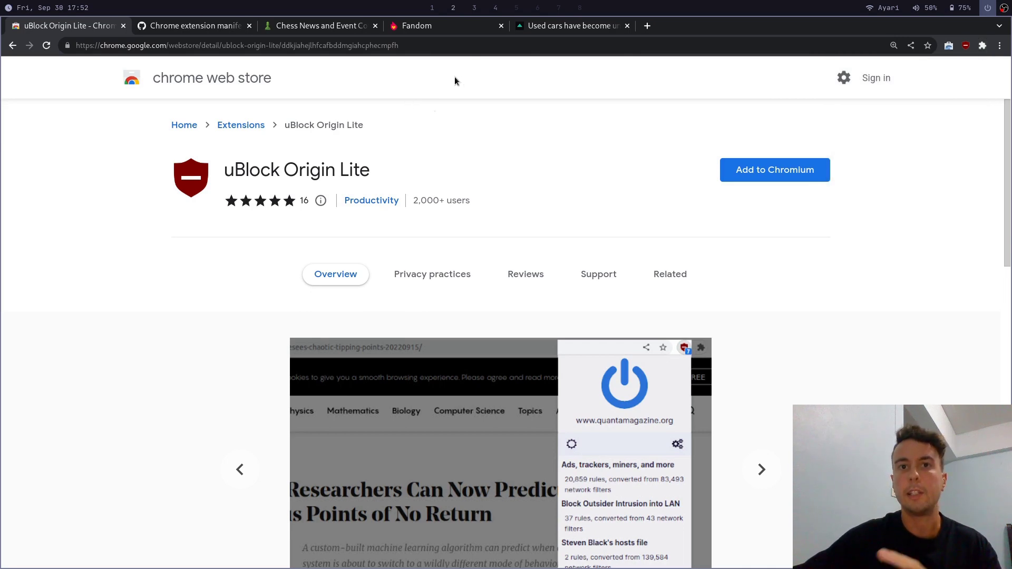
Bring up Fandom's home page in Chromium, its ad slot now blank
left_click(462, 27)
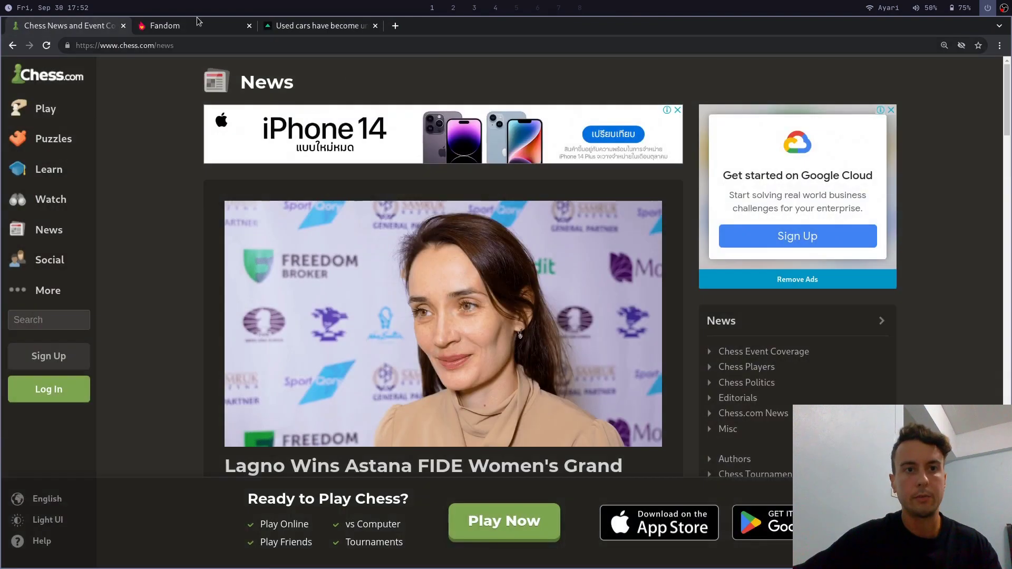
left_click(200, 22)
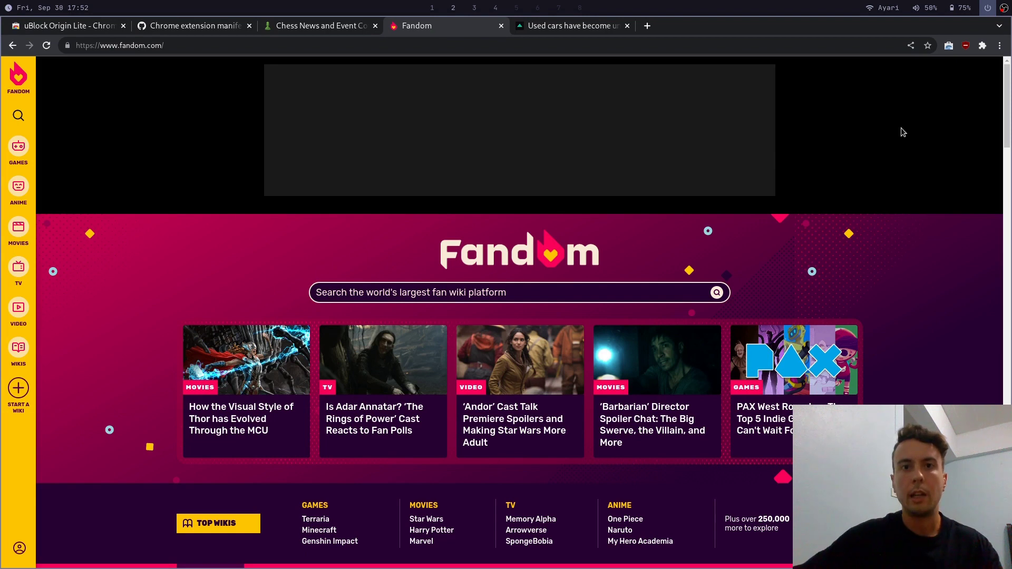
Grant uBlock Origin Lite extended filtering permissions on fandom.com and reload the page
left_click(965, 47)
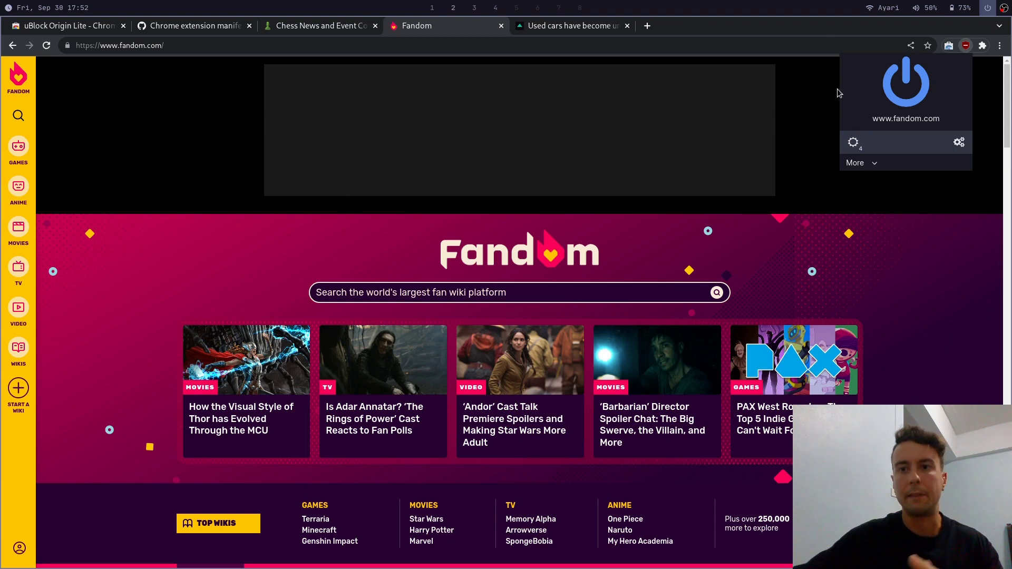
left_click(855, 143)
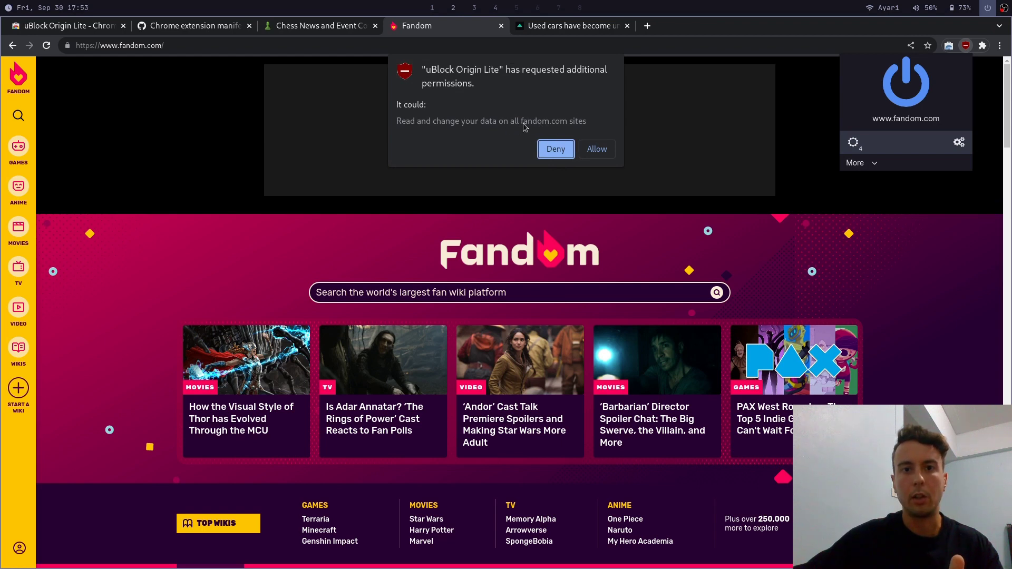
left_click(594, 150)
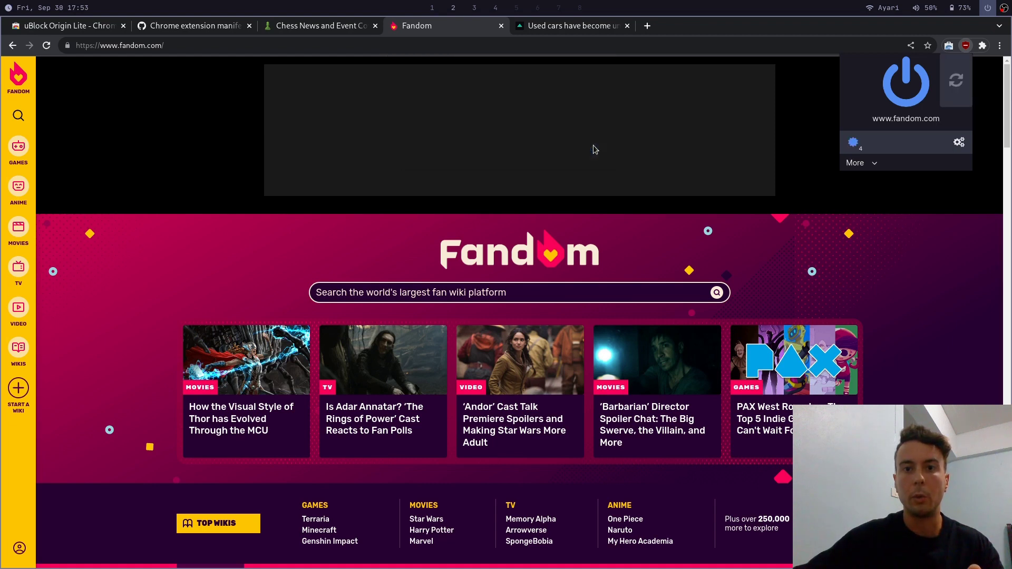
left_click(956, 80)
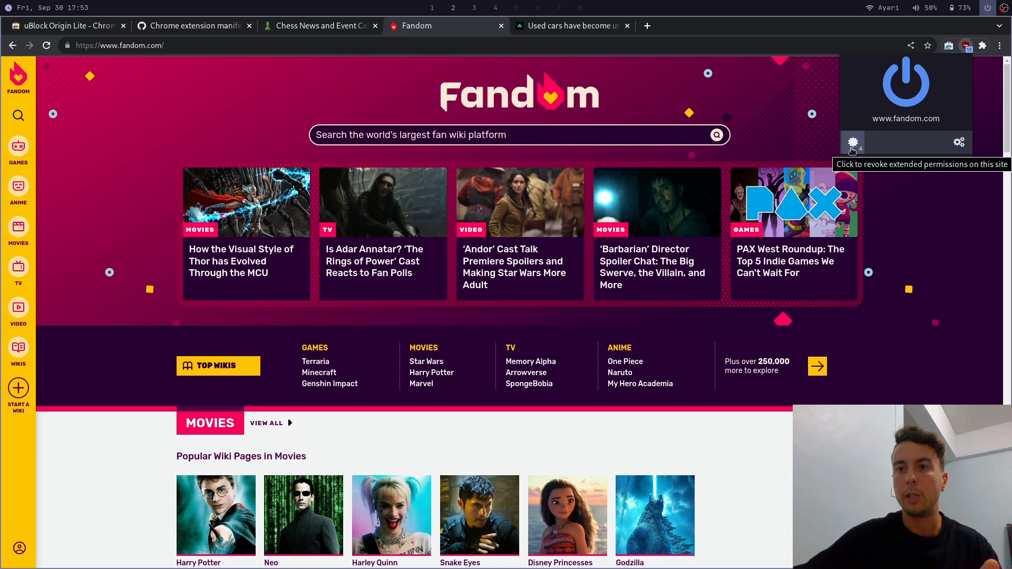
left_click(853, 147)
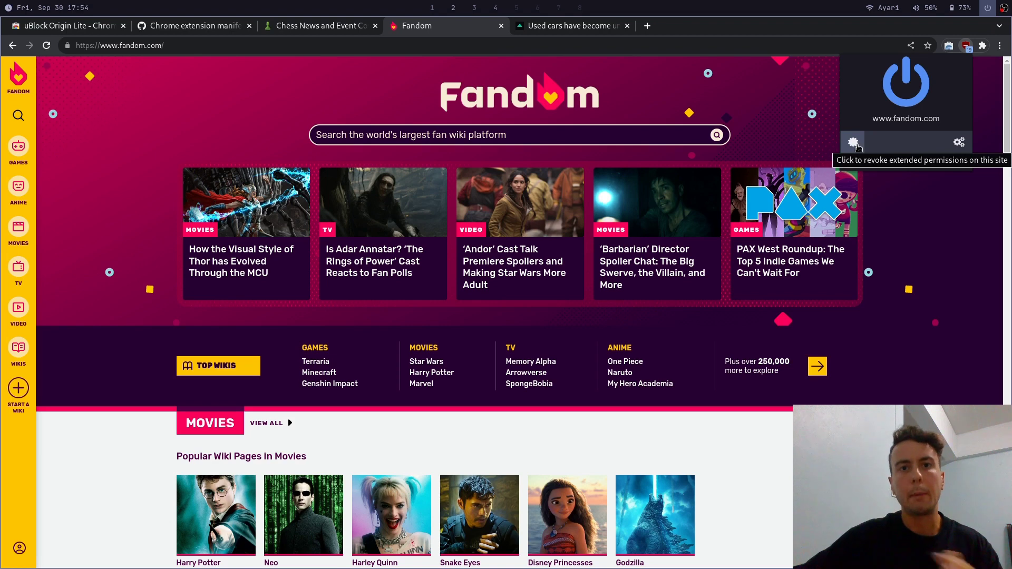
left_click(856, 145)
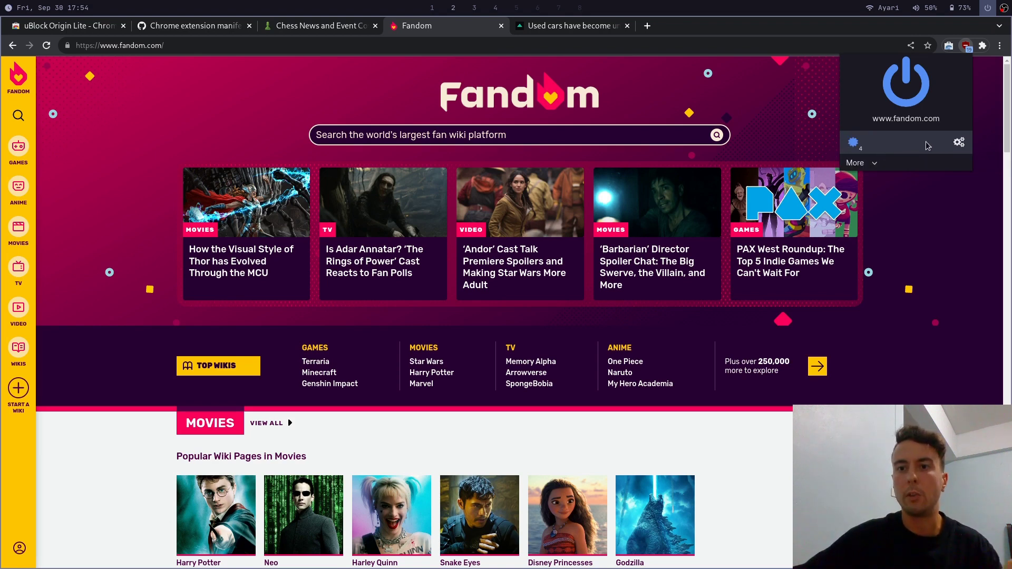
Open the uBO Lite dashboard, toggle extended filtering for all websites, and enlarge the text
left_click(959, 141)
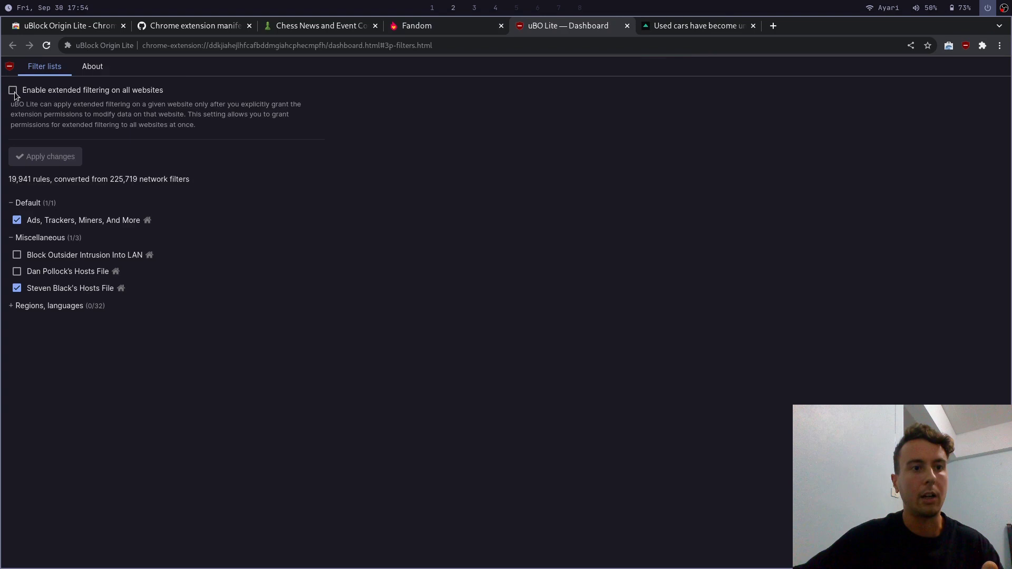
left_click(13, 92)
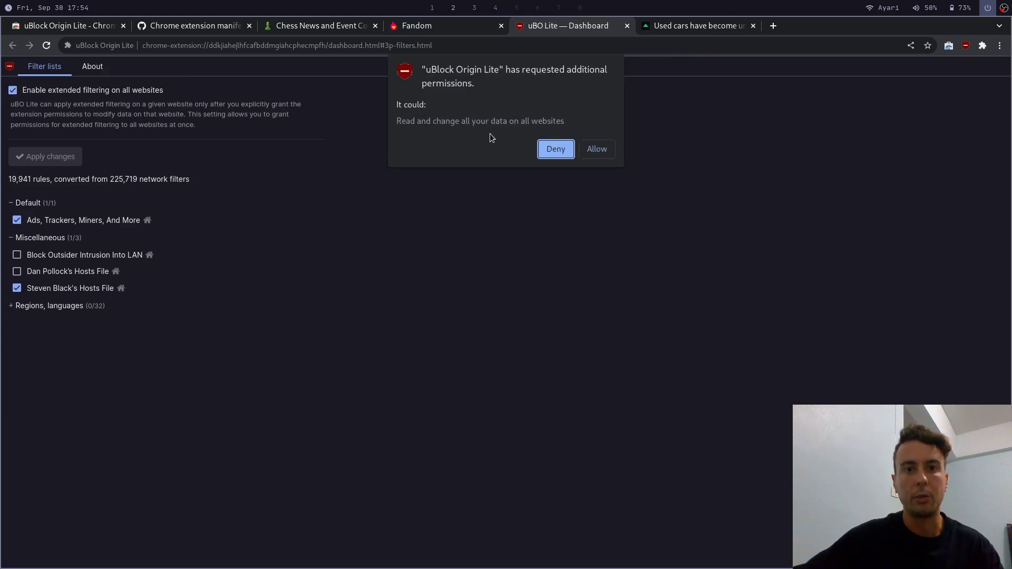
left_click(594, 153)
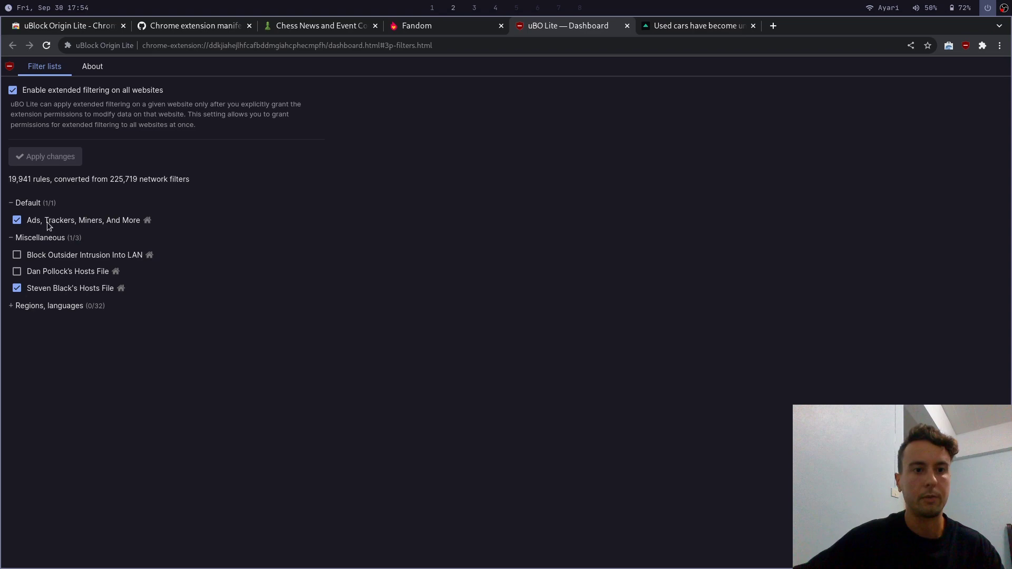
key("ctrl+plus")
key("ctrl+plus")
key("ctrl+plus")
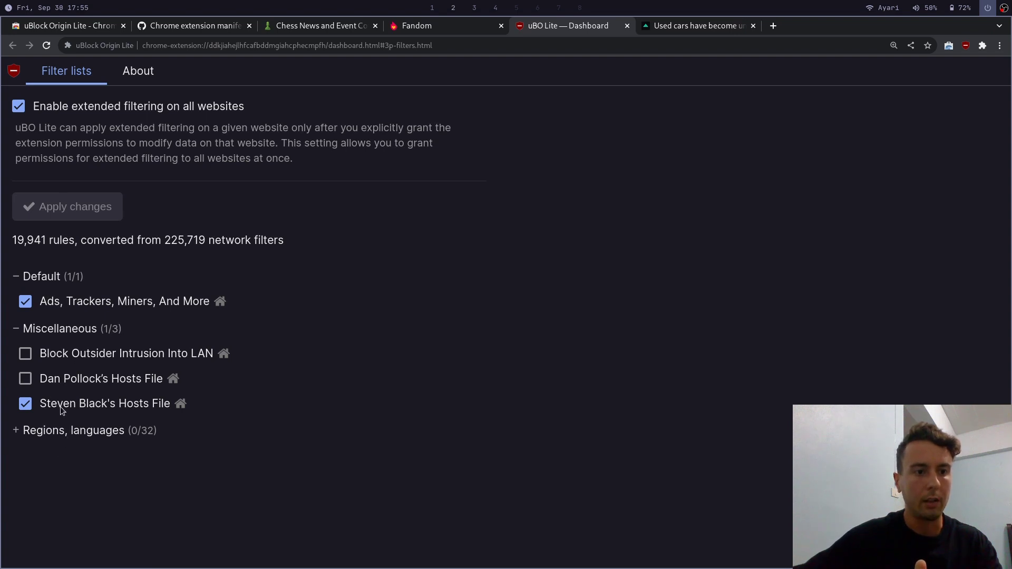
Expand 'Regions, languages' and toggle EasyList Germany, Adblock List For Finland, AdGuard Français on, then off
left_click(73, 431)
scroll(264, 340, "down", 2)
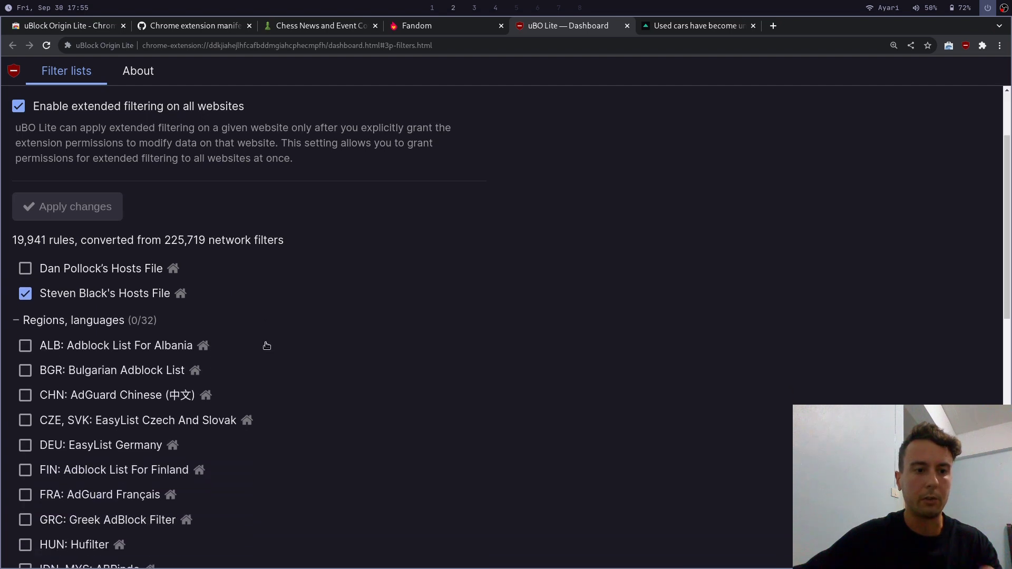
scroll(256, 358, "down", 4)
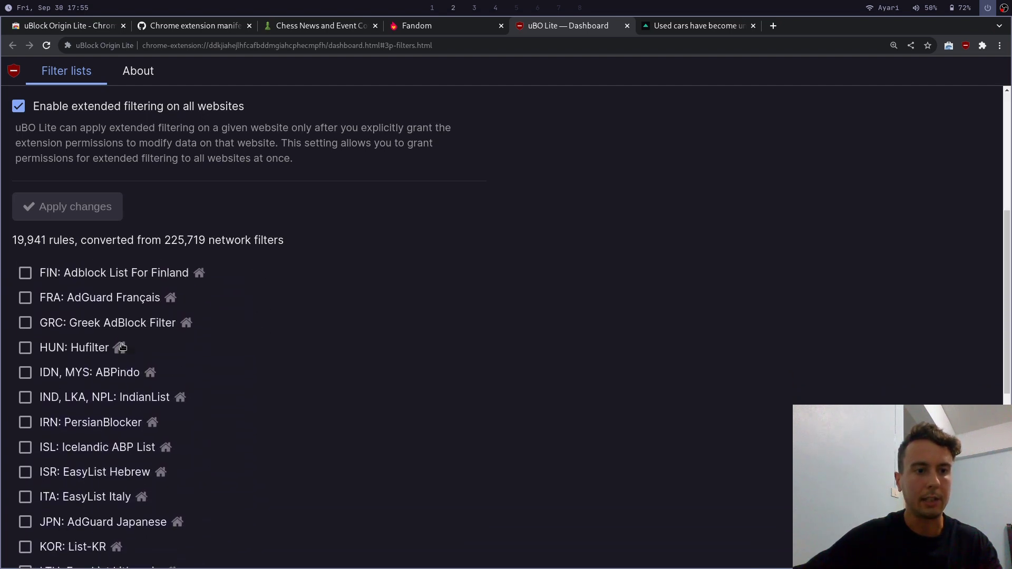
scroll(106, 338, "up", 1)
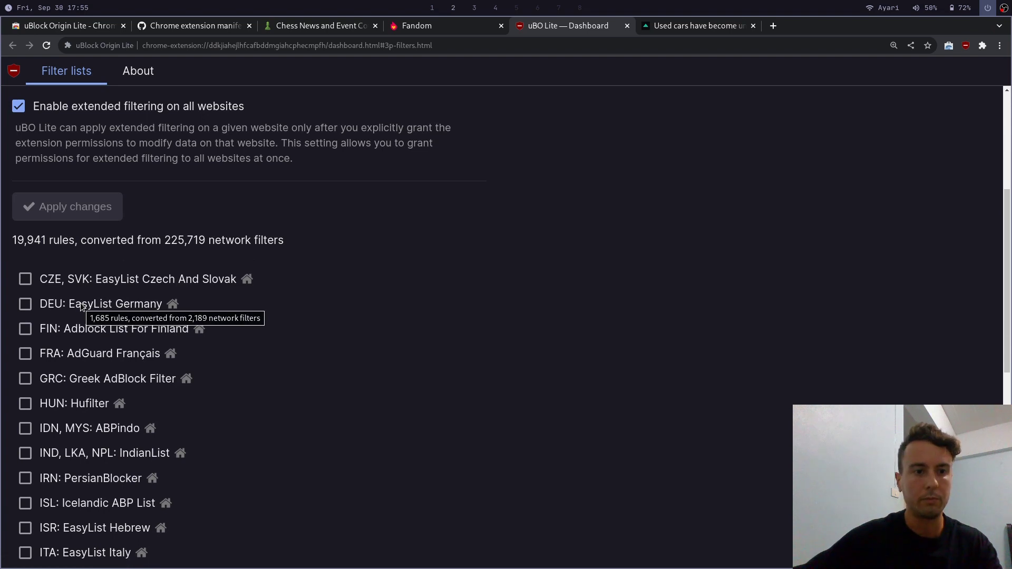
left_click(82, 306)
left_click(72, 332)
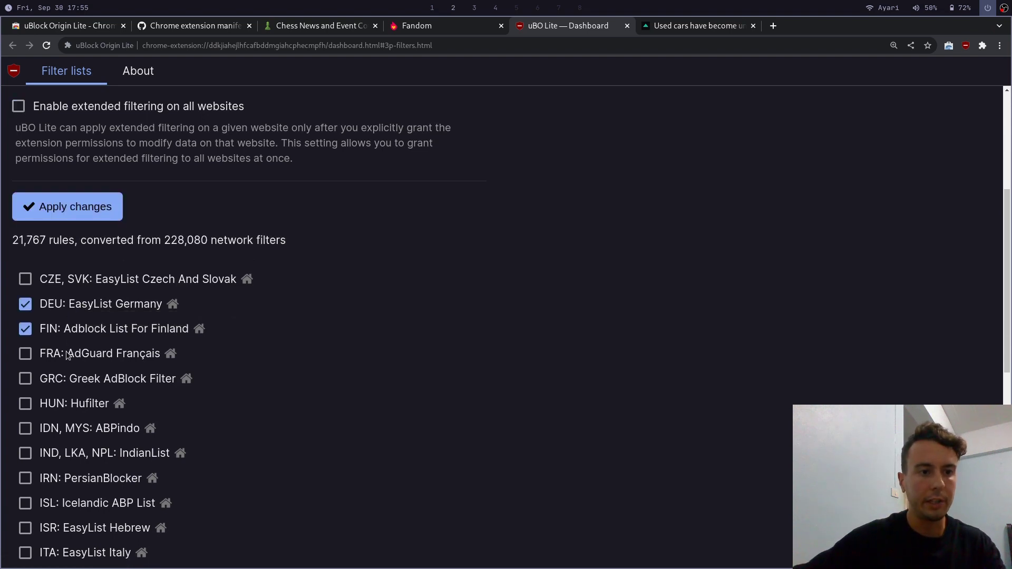
left_click(67, 355)
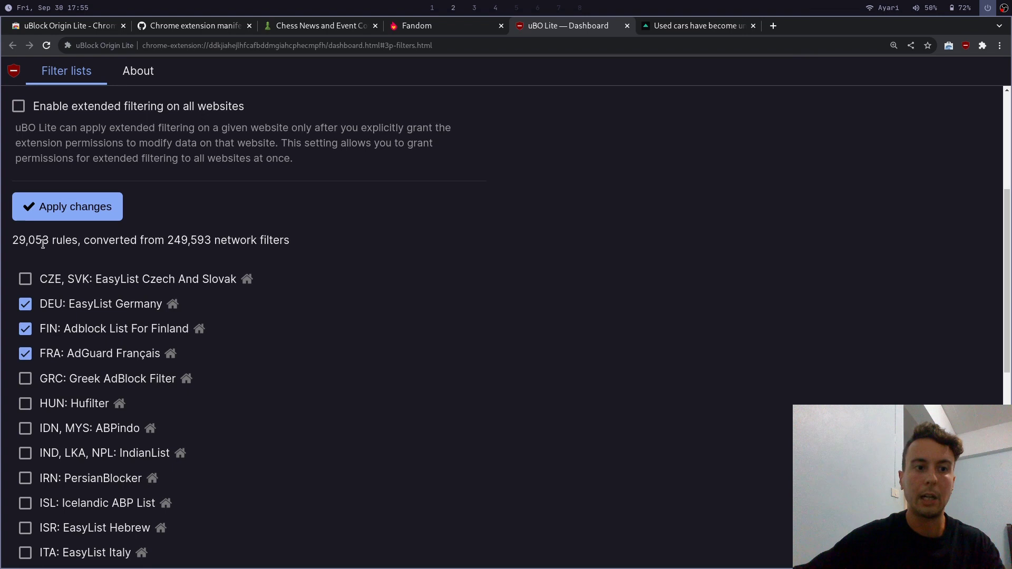
left_click(47, 308)
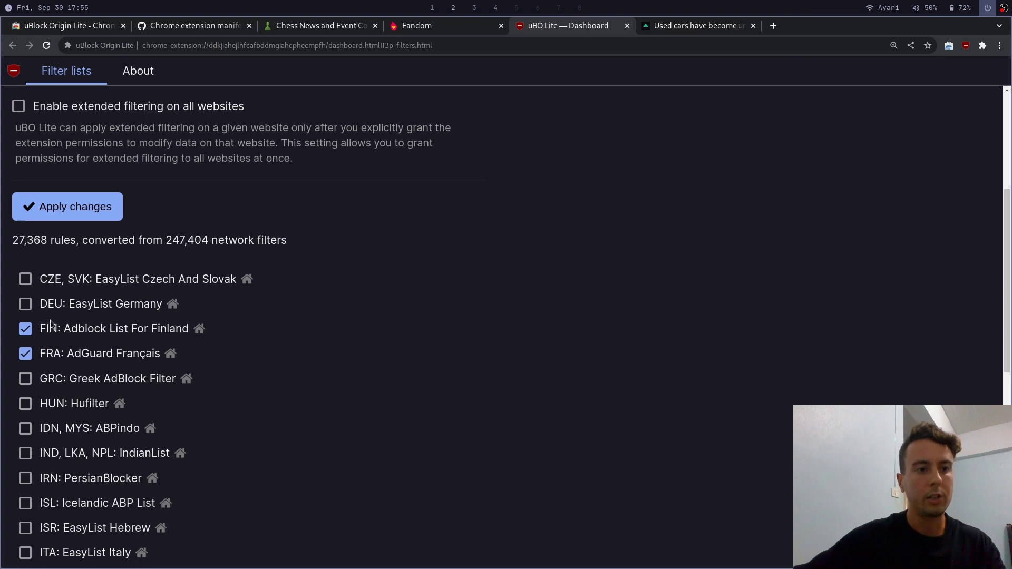
left_click(52, 329)
left_click(58, 359)
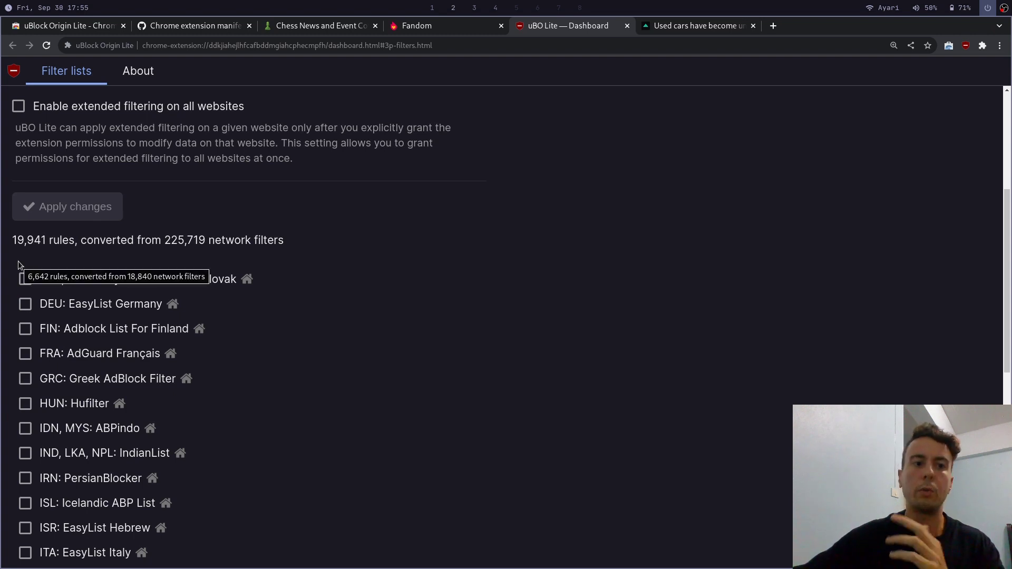
scroll(226, 264, "down", 3)
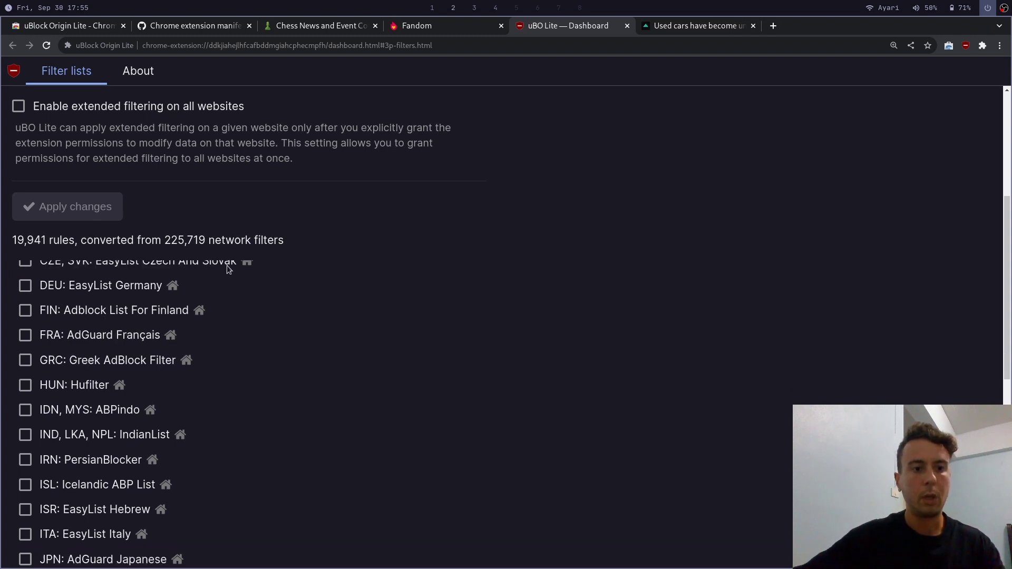
Close the dashboard and reload the Chess.com News page in Chromium
left_click(627, 26)
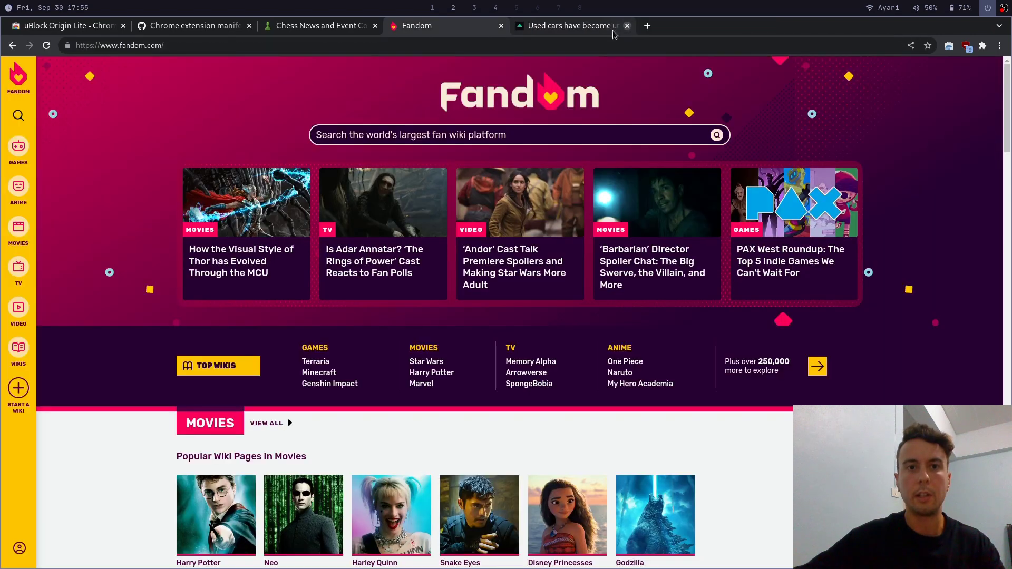
left_click(340, 26)
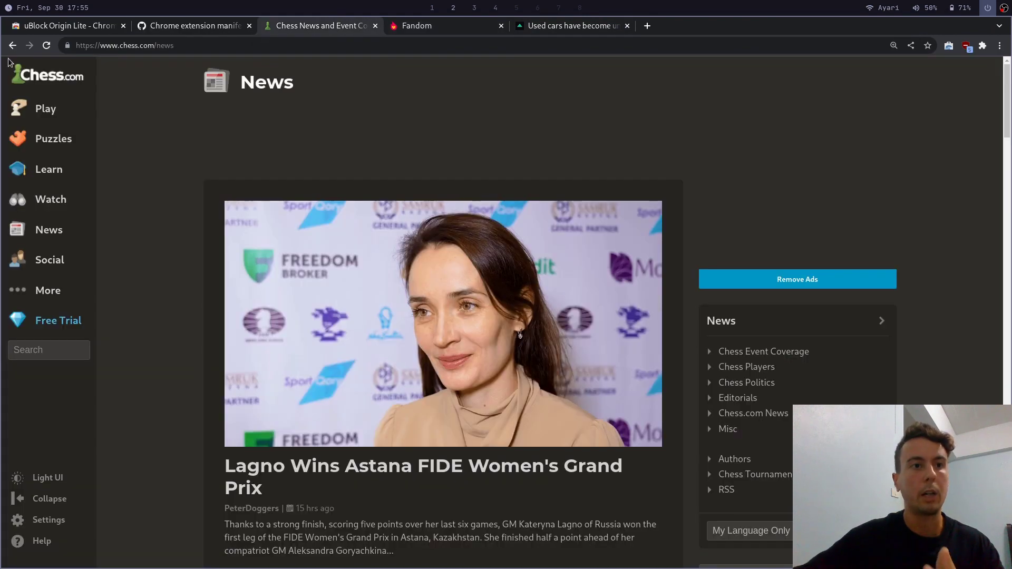
left_click(46, 45)
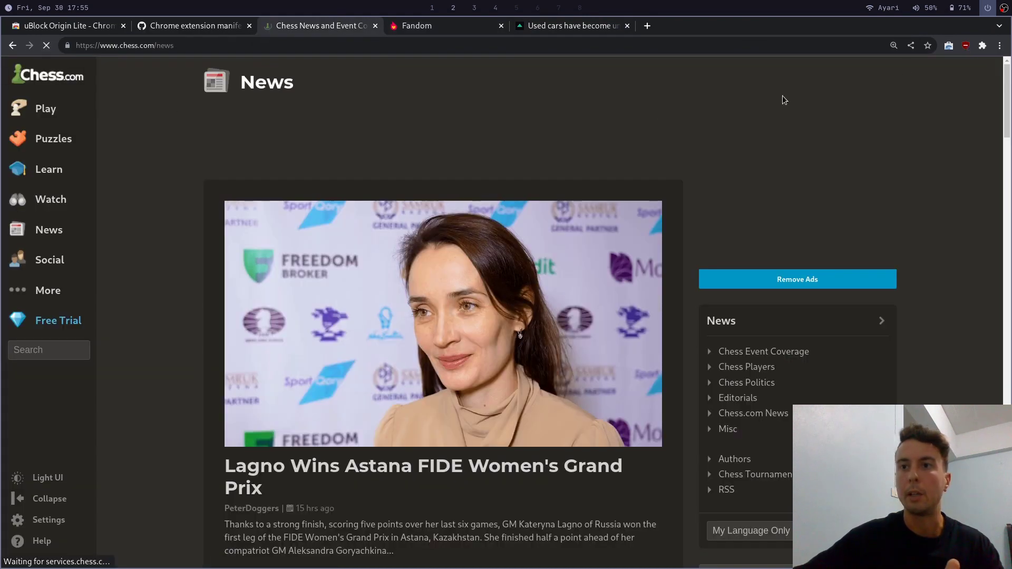
left_click(966, 45)
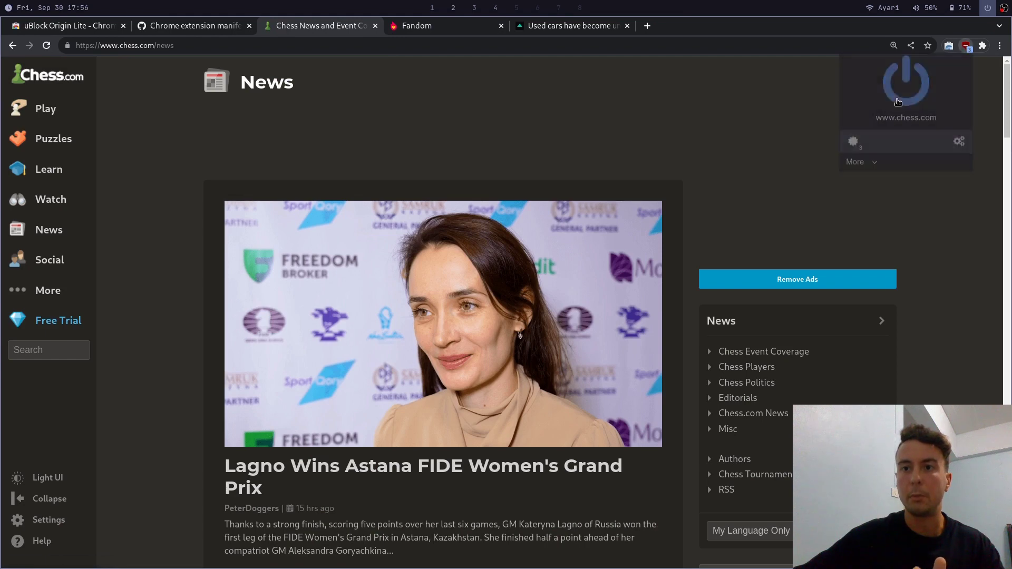
left_click(625, 136)
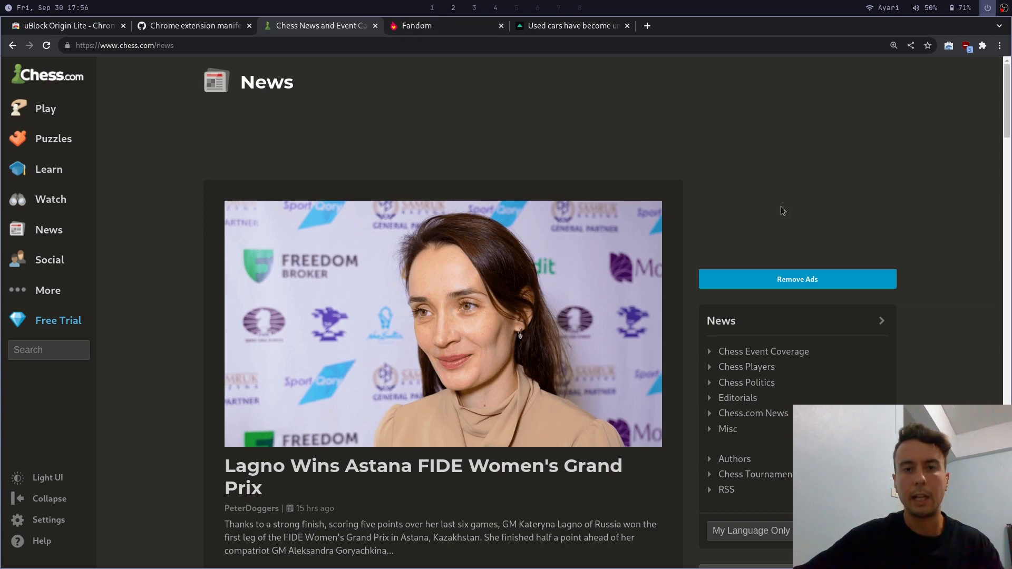
key("super+3")
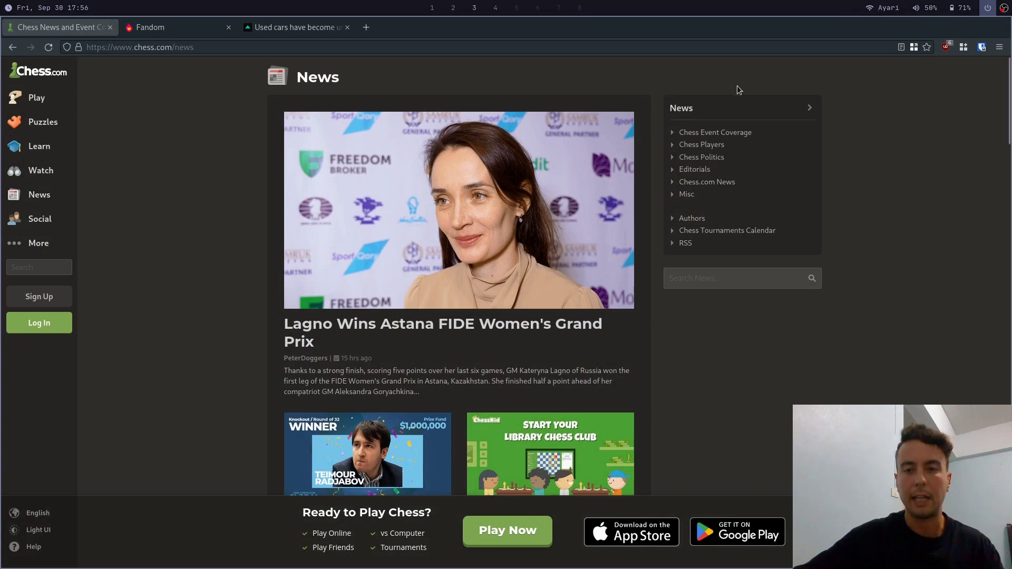
Switch back to Chromium's Chess.com News page with its blank ad space and Remove Ads bar
key("super+2")
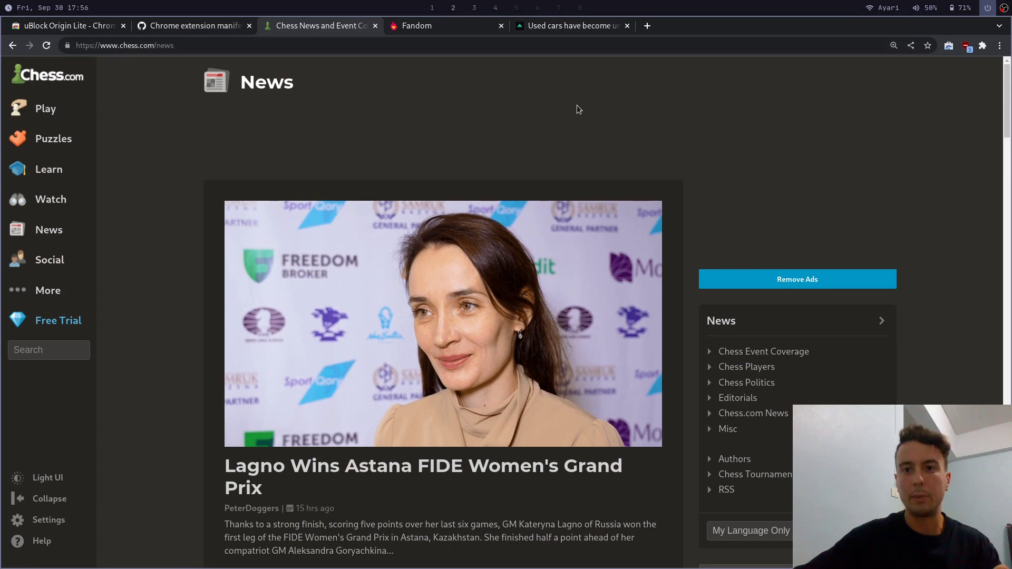
Open CNN's 'Used cars have become unaffordable' article and view uBO Lite's count of 3
left_click(569, 27)
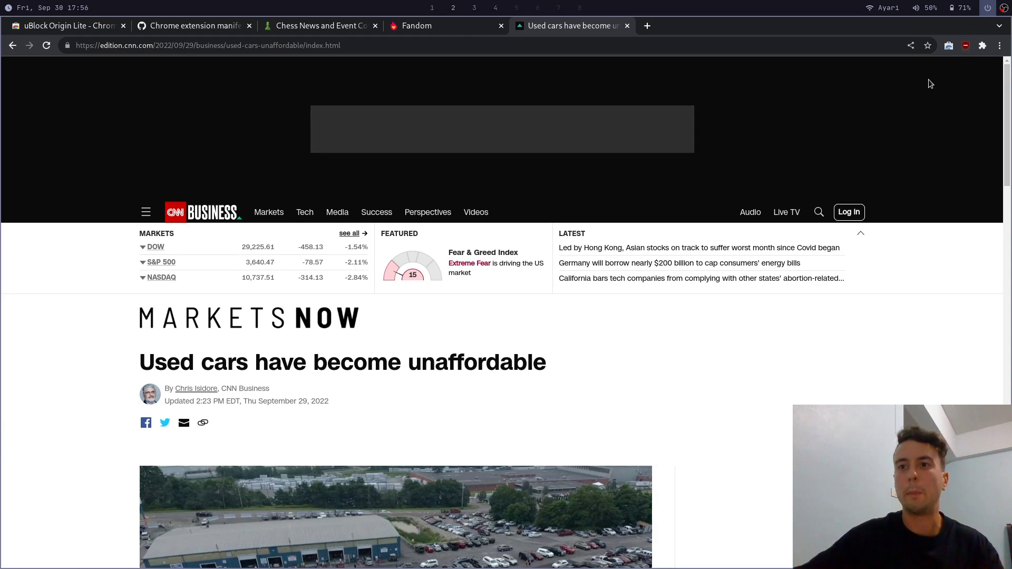
left_click(966, 46)
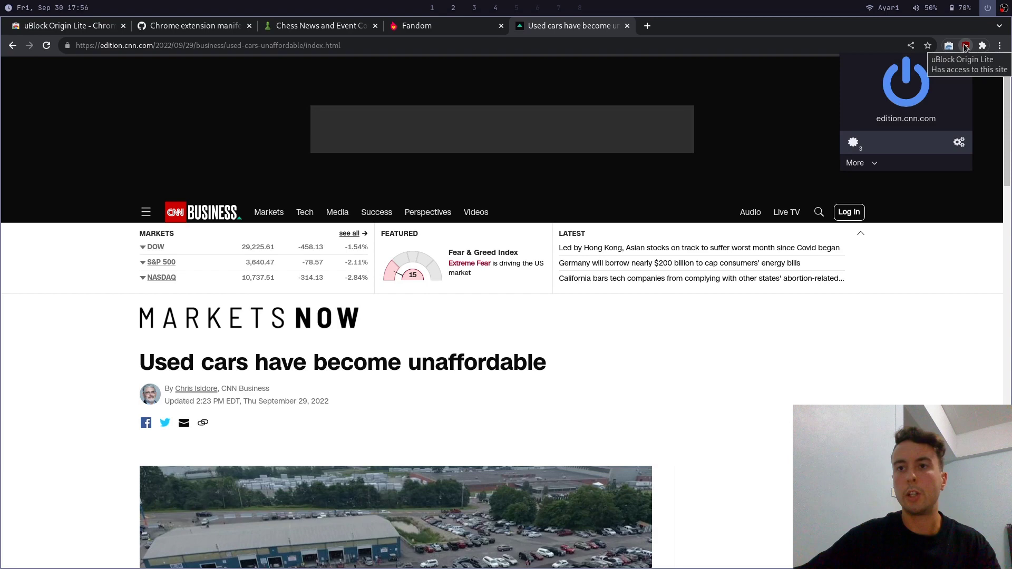
In Firefox, review uBlock Origin's chess.com stats: 6 requests blocked from 5 of 10 domains
key("super+3")
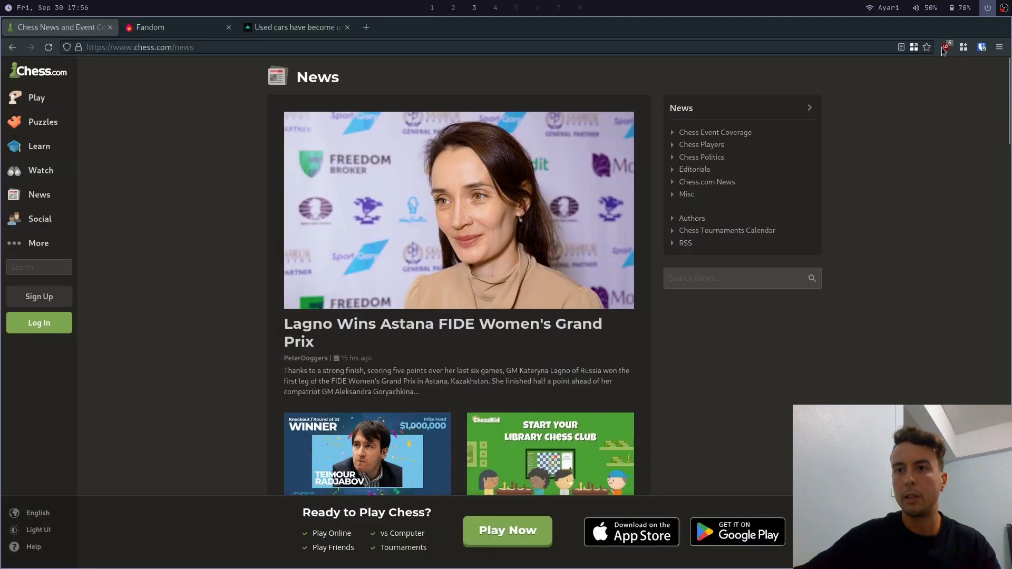
left_click(946, 47)
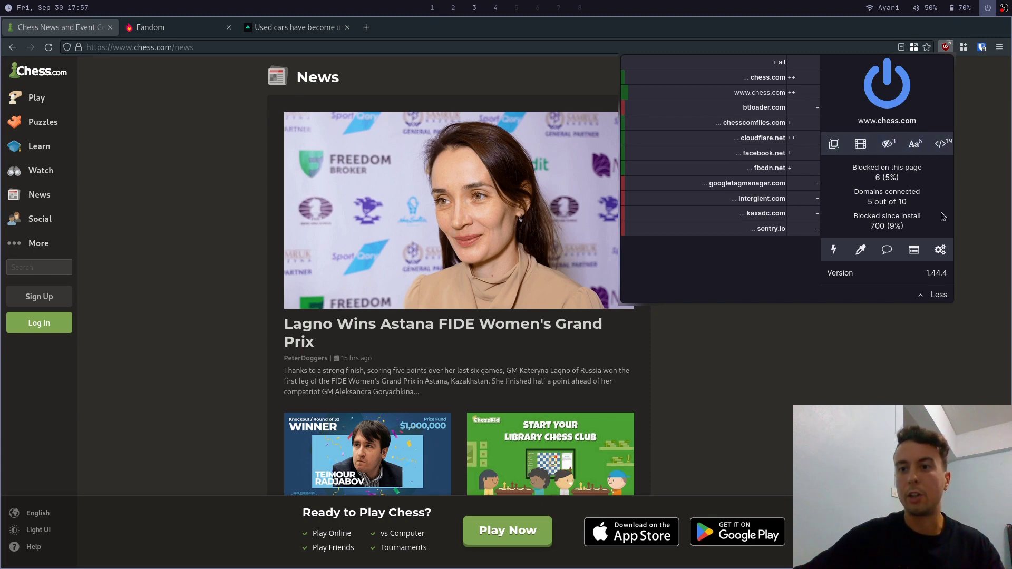
key("Escape")
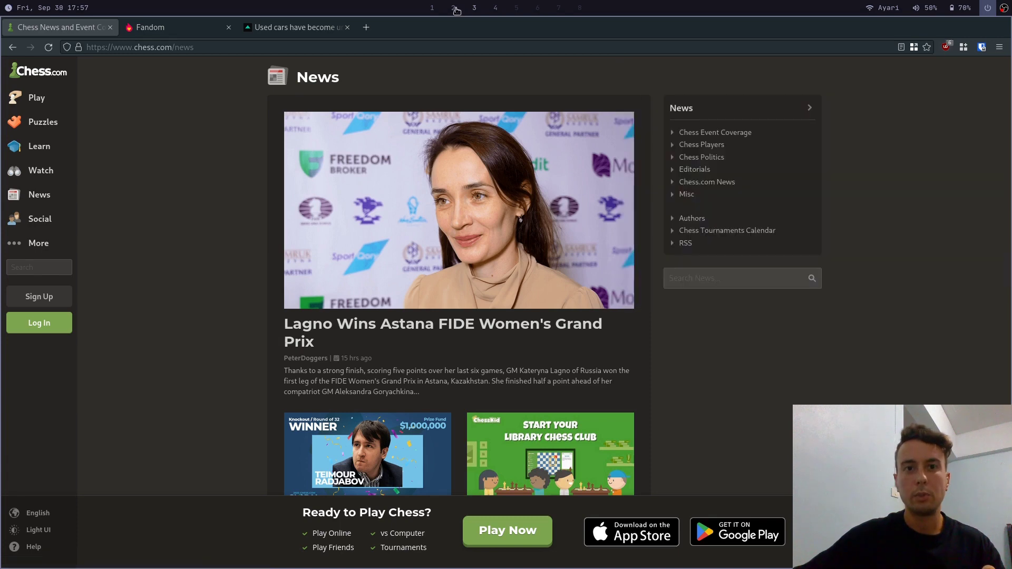
Back in Chromium, close the uBO Lite panel and scroll down the CNN used-cars article
key("super+2")
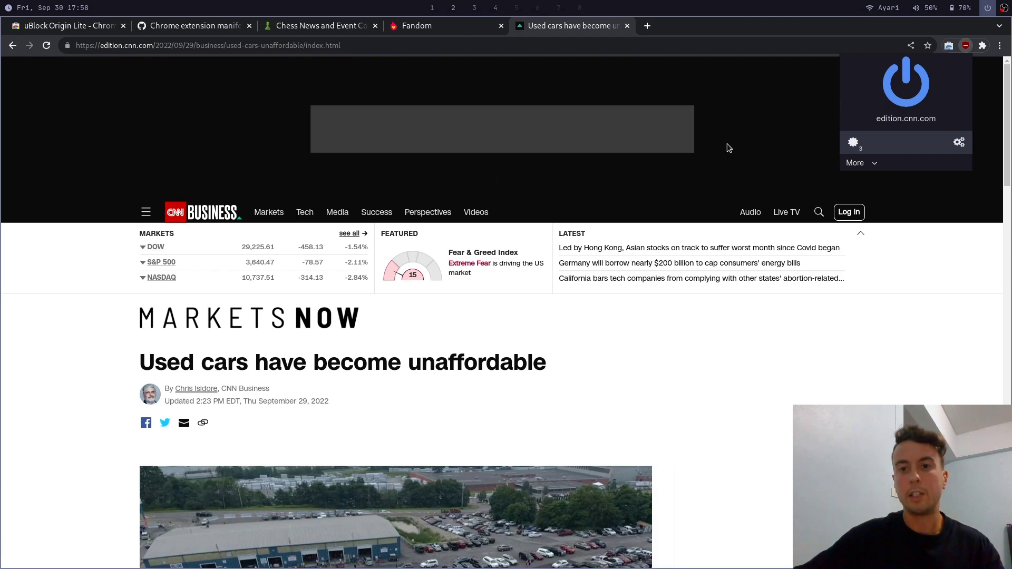
left_click(790, 175)
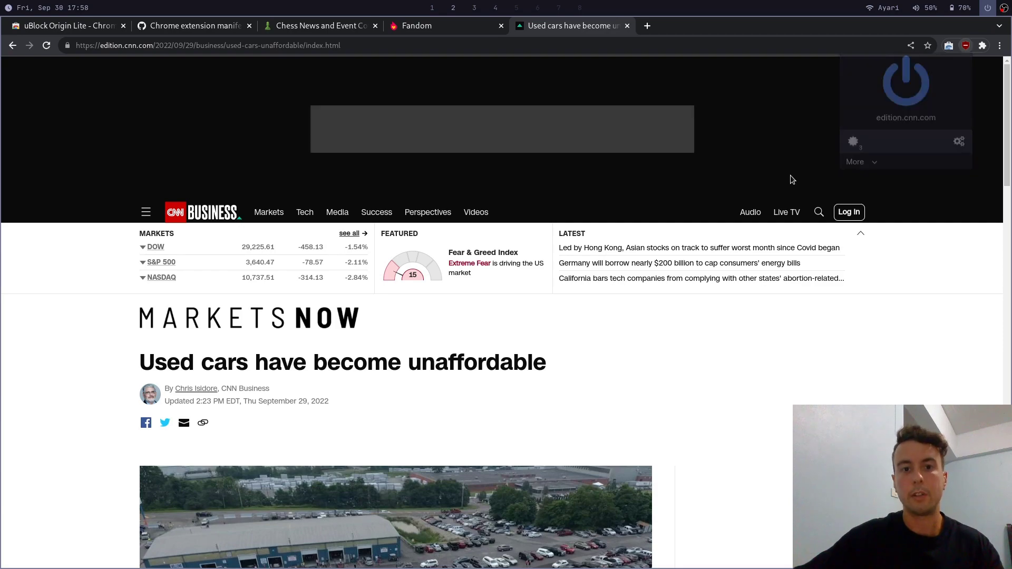
scroll(712, 226, "down", 3)
scroll(712, 238, "down", 9)
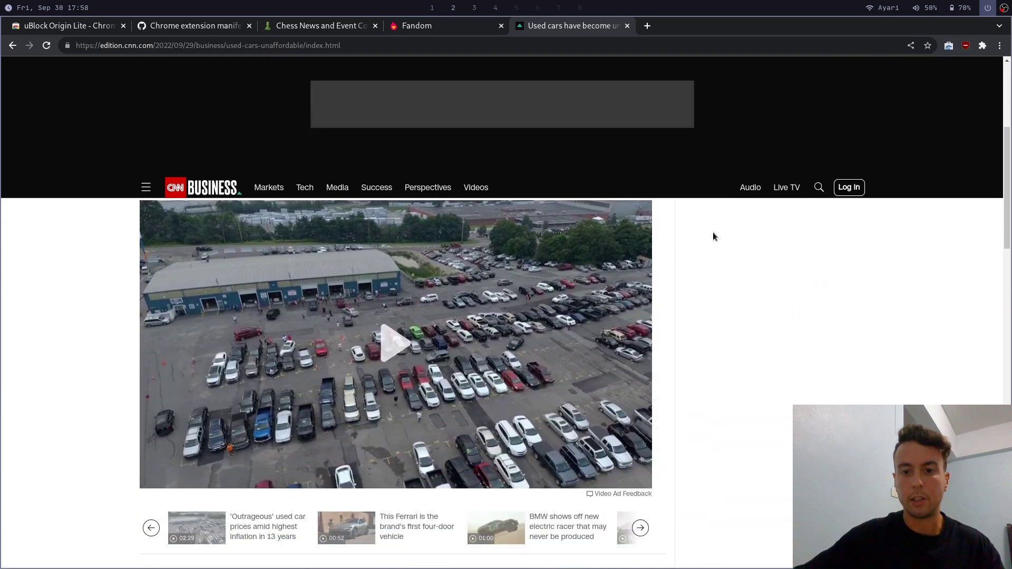
scroll(713, 243, "down", 2)
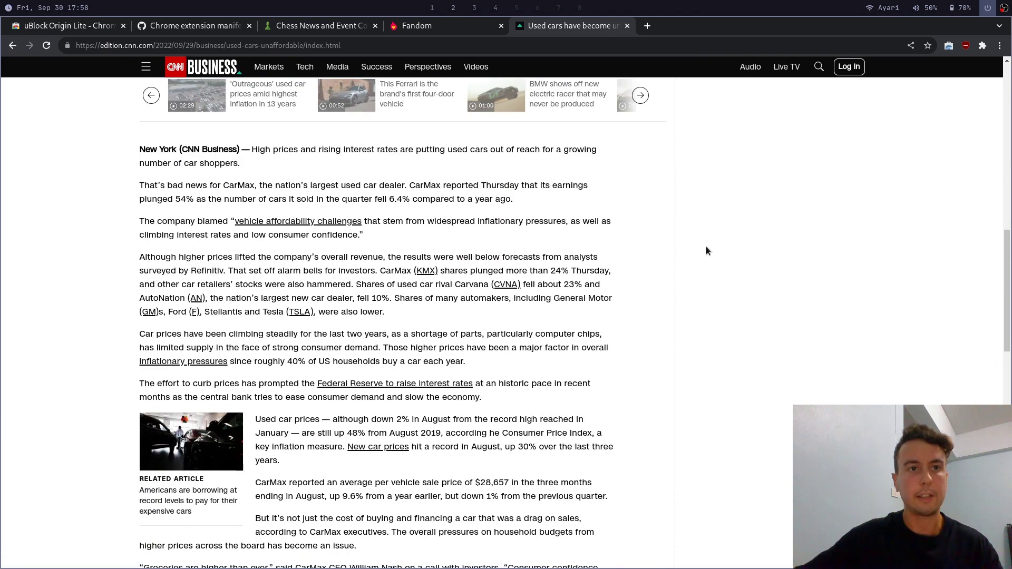
Open the CNN used-cars article in the ad-blocker-free Chromium and dismiss its newsletter pop-up
left_click(432, 7)
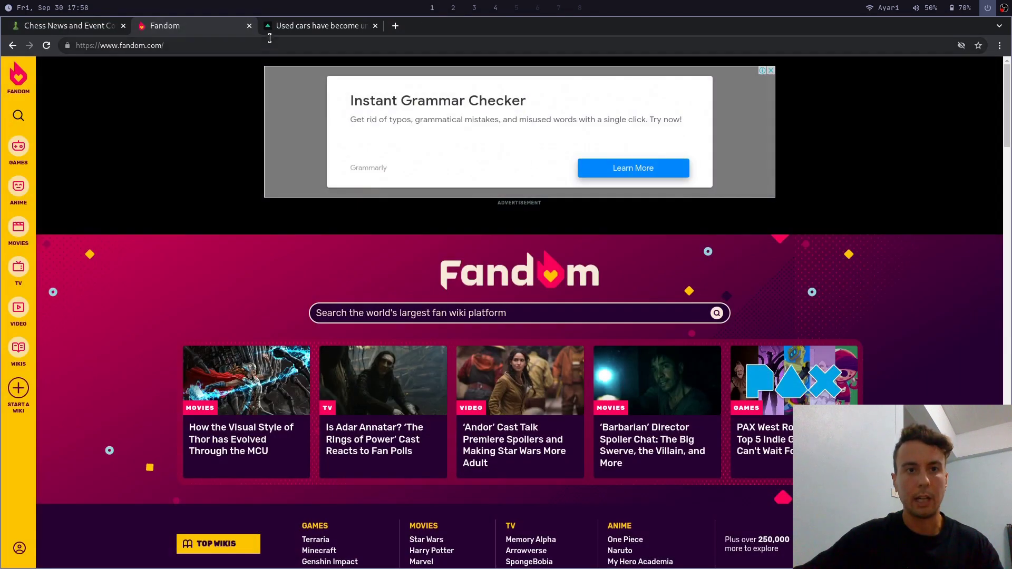
left_click(278, 27)
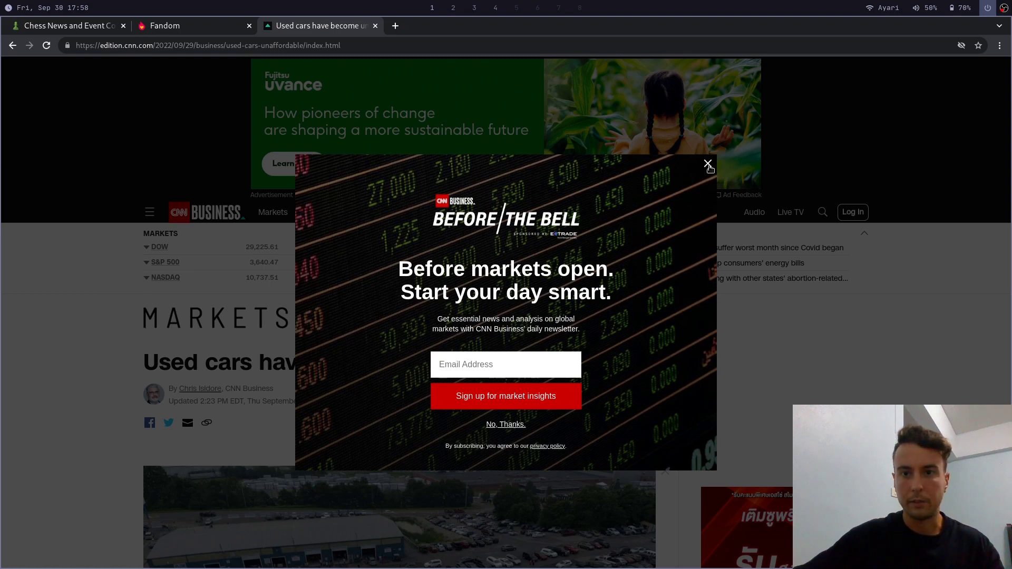
left_click(709, 164)
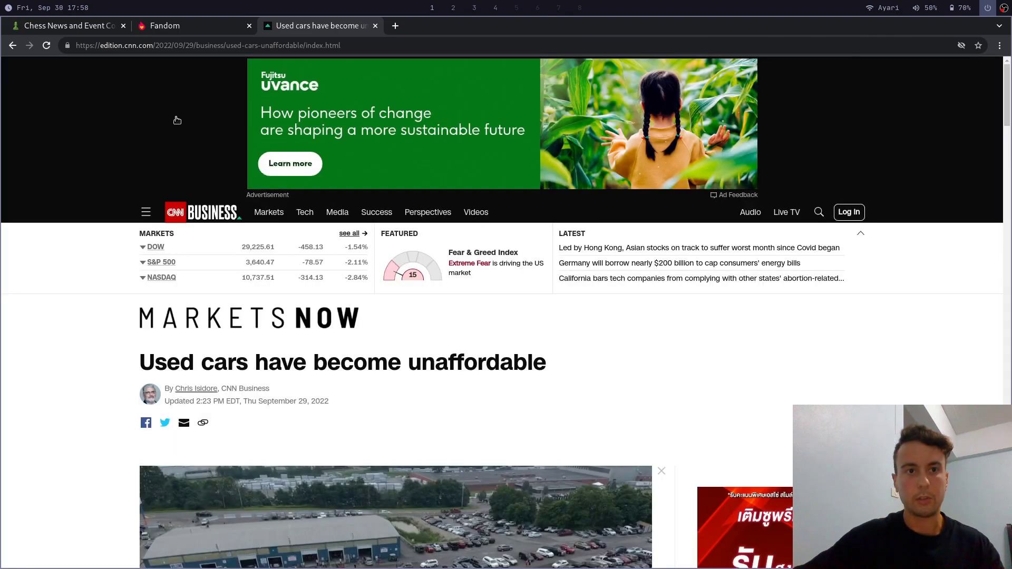
Scroll down the article to see its sponsored video ad amid the text
scroll(461, 248, "down", 5)
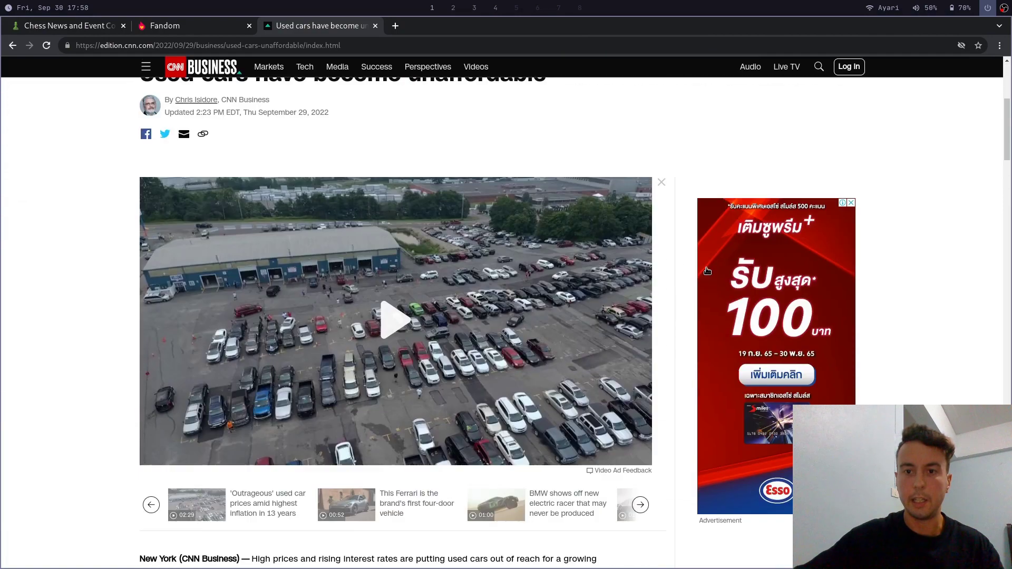
scroll(708, 271, "down", 9)
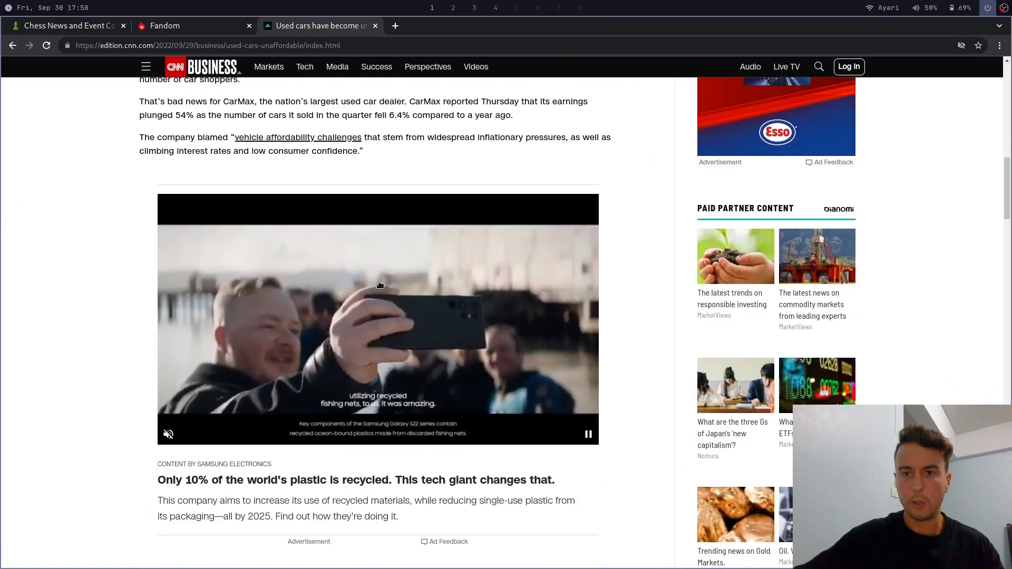
scroll(379, 285, "down", 4)
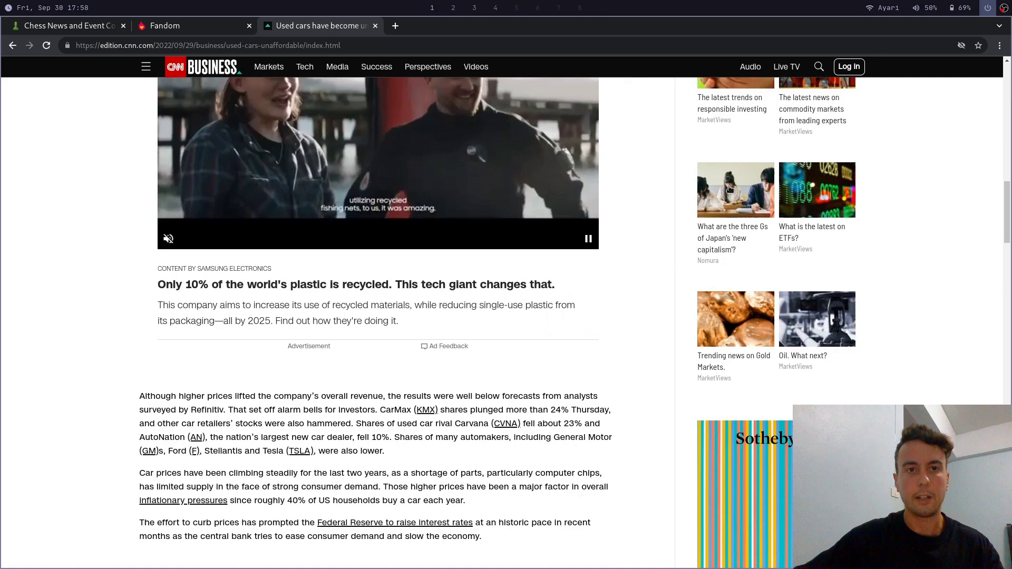
Compare the same CNN article in the Lite browser, with its sidebar and video ads gone, then move to Firefox
left_click(454, 6)
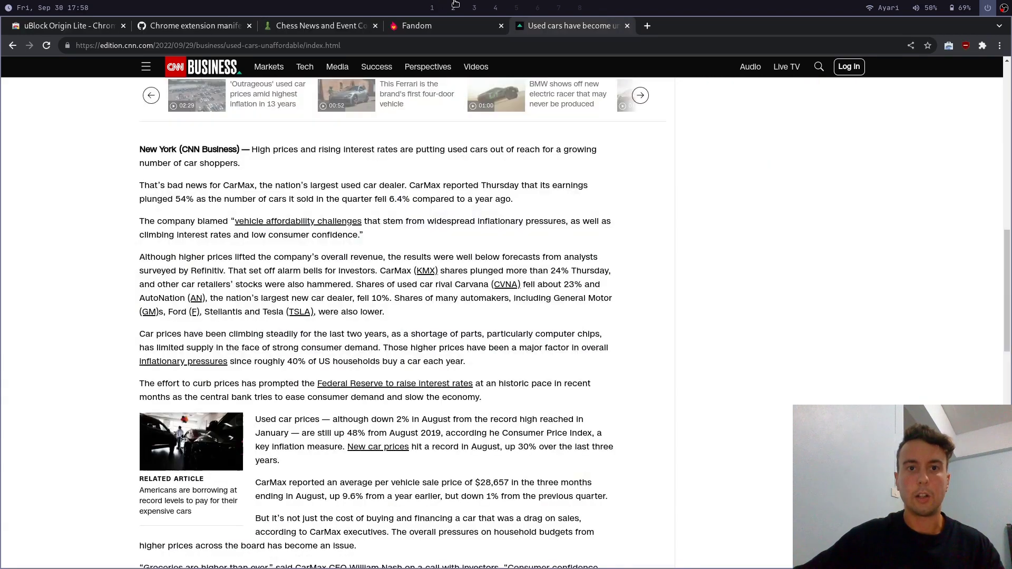
scroll(525, 308, "up", 6)
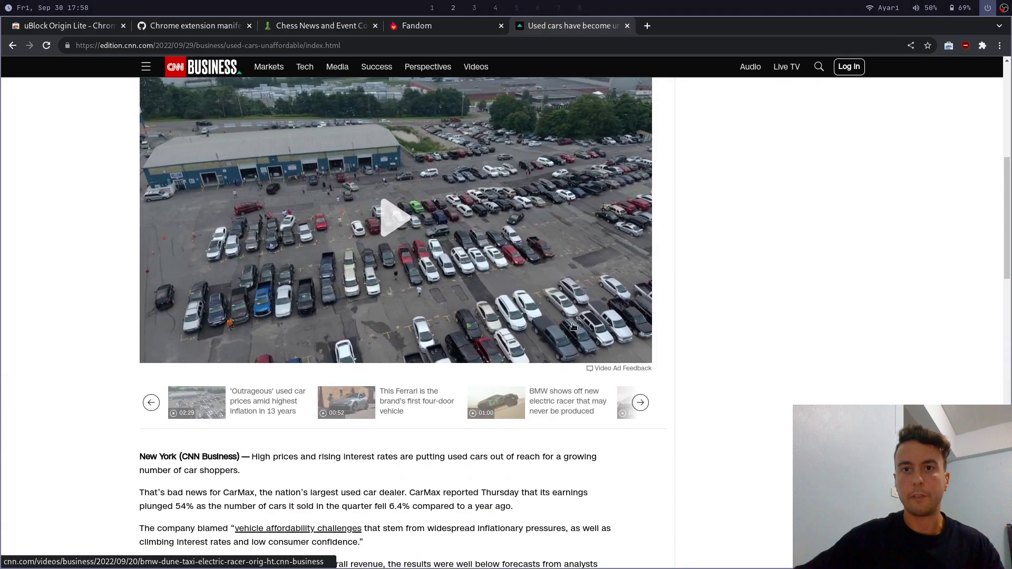
scroll(574, 327, "up", 2)
scroll(738, 289, "down", 8)
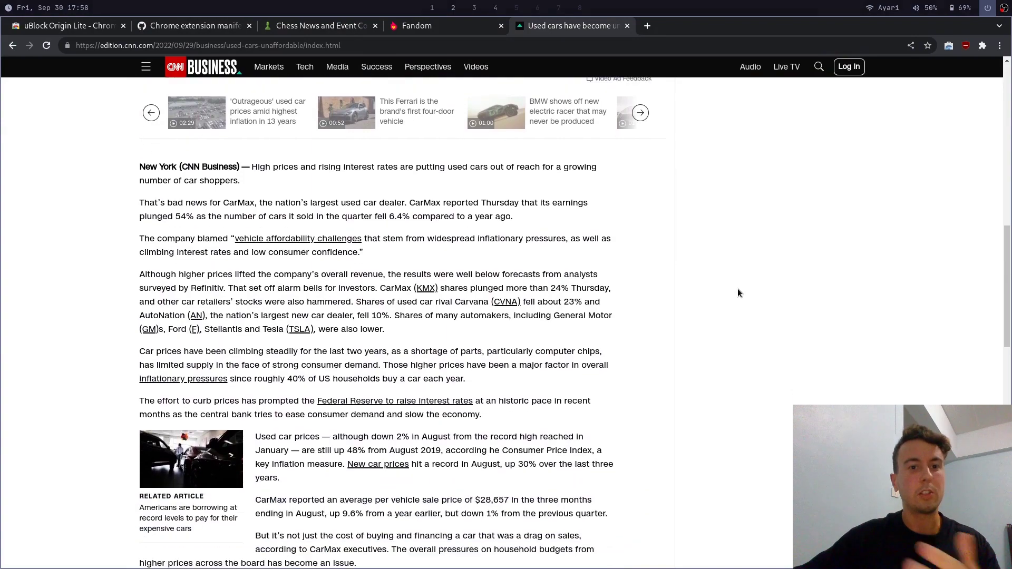
scroll(739, 289, "down", 2)
scroll(1006, 296, "down", 8)
scroll(1006, 295, "up", 8)
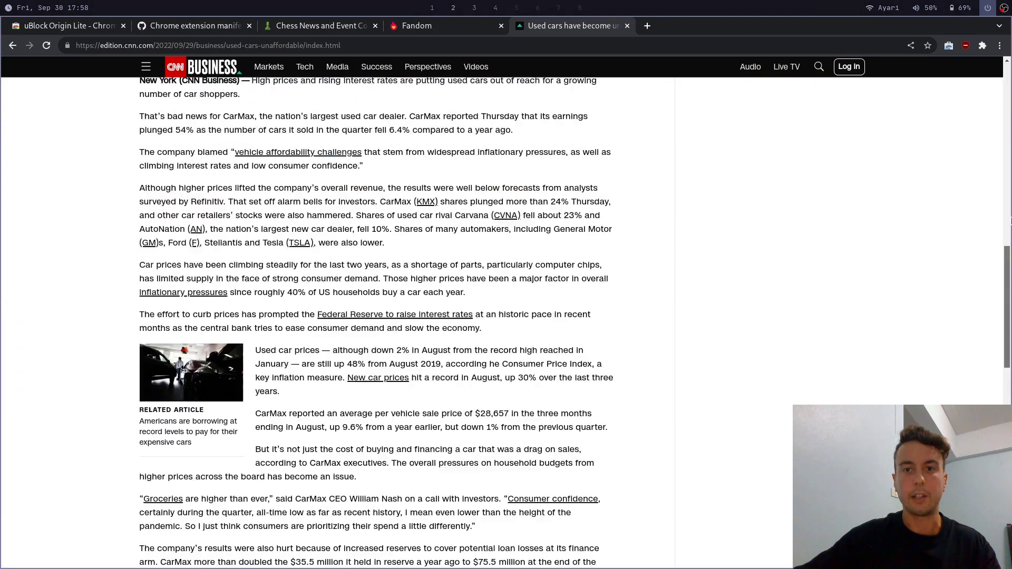
scroll(903, 133, "up", 10)
left_click(475, 8)
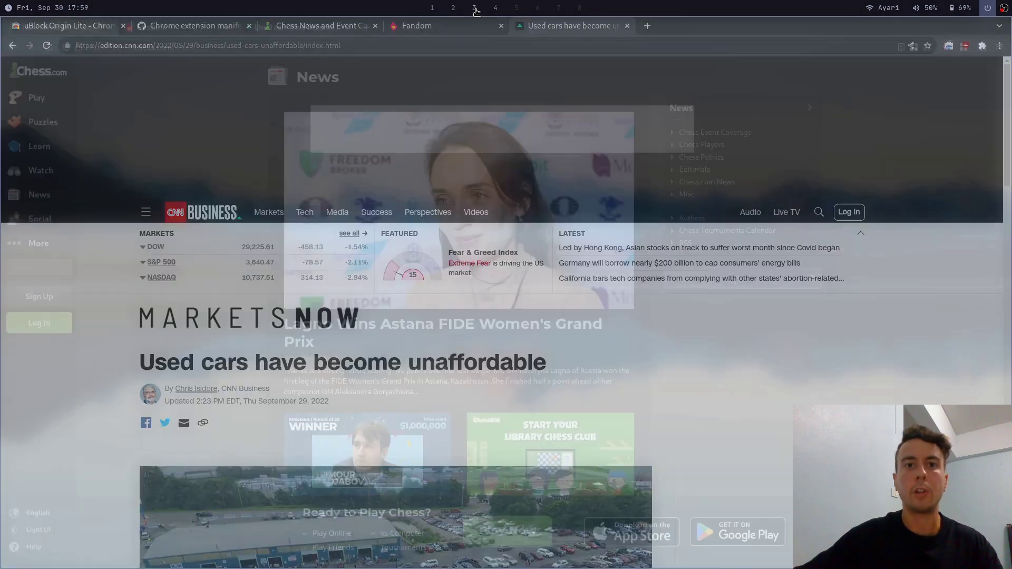
Review uBlock Origin's chess.com domain list in Firefox, then go back to the CNN article in Chromium
left_click(945, 47)
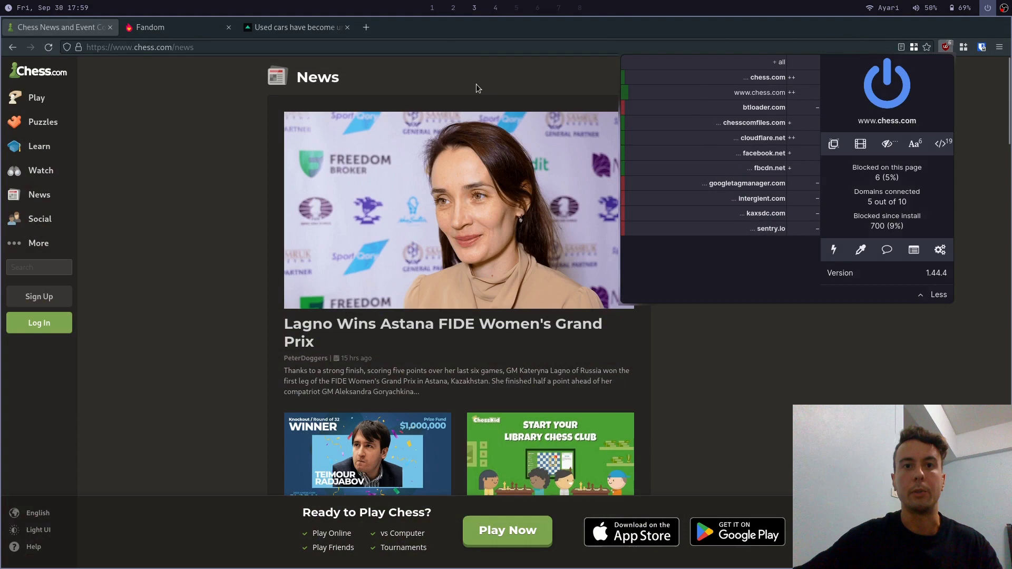
left_click(454, 8)
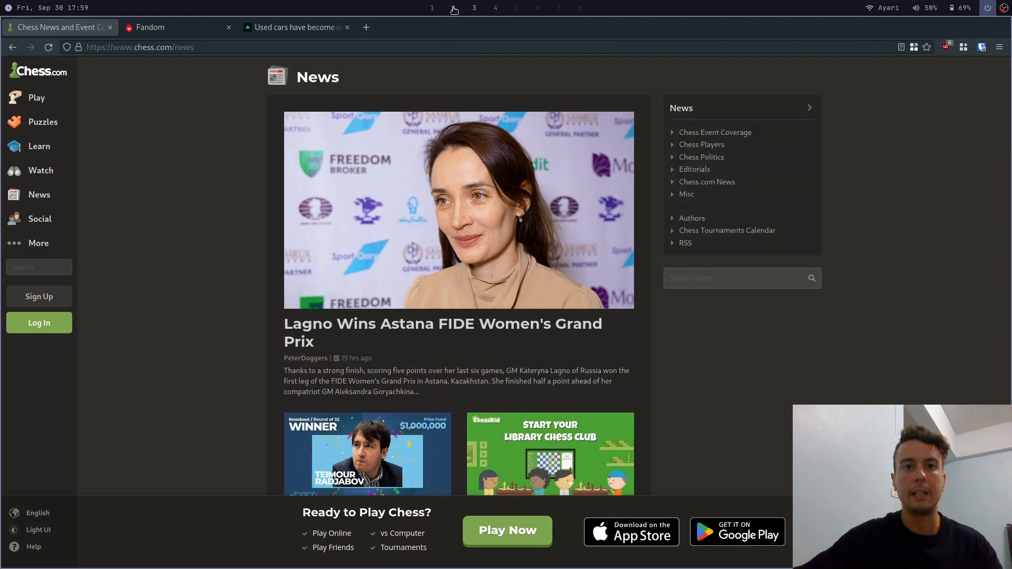
left_click(455, 8)
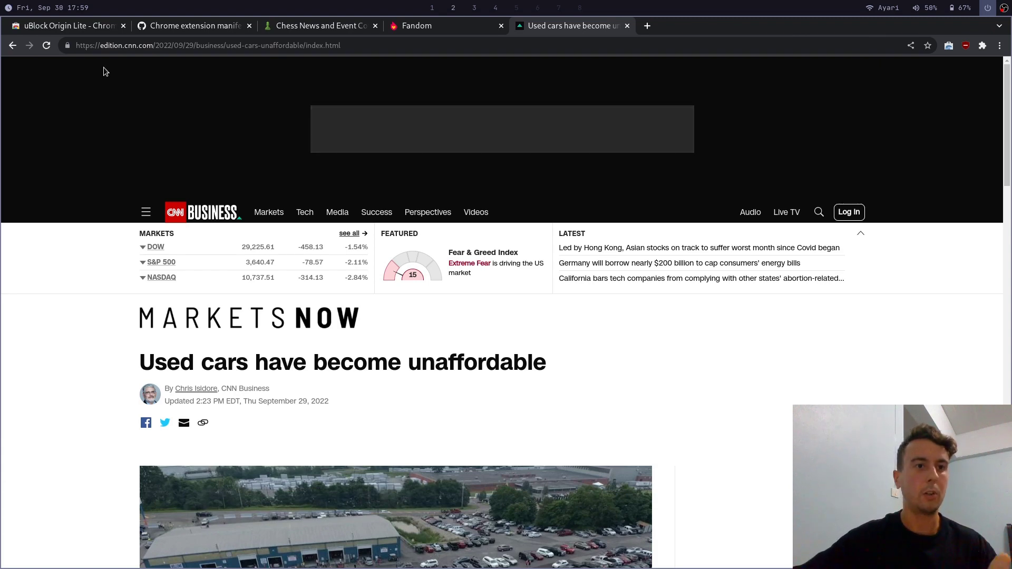
View the 'uBlock Origin Lite - Chrome Web Store' page, then go back to Firefox's Chess.com News page
left_click(100, 30)
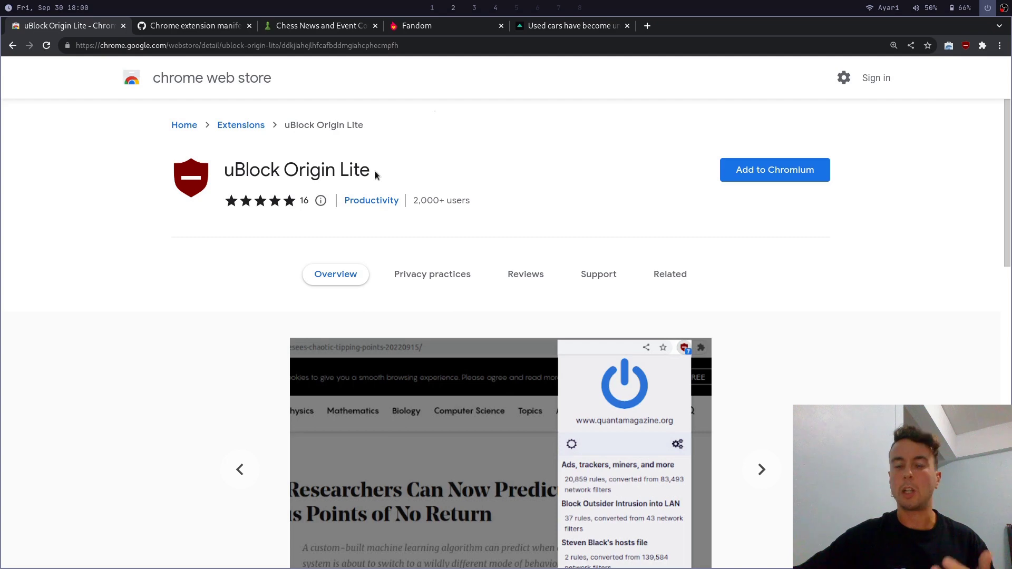
left_click(472, 5)
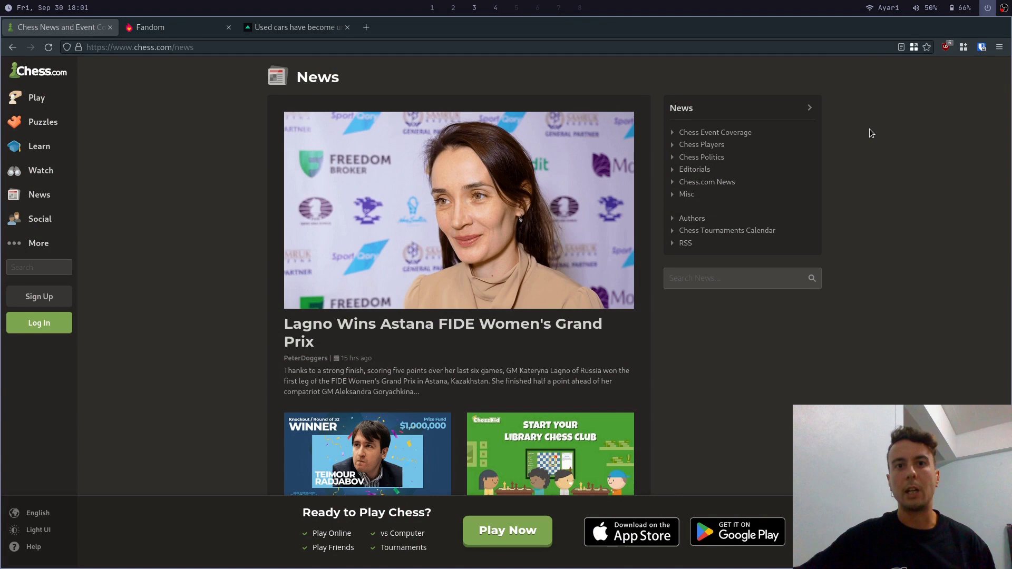
Open and close uBlock Origin's popup to check the domains it blocks on chess.com
left_click(946, 50)
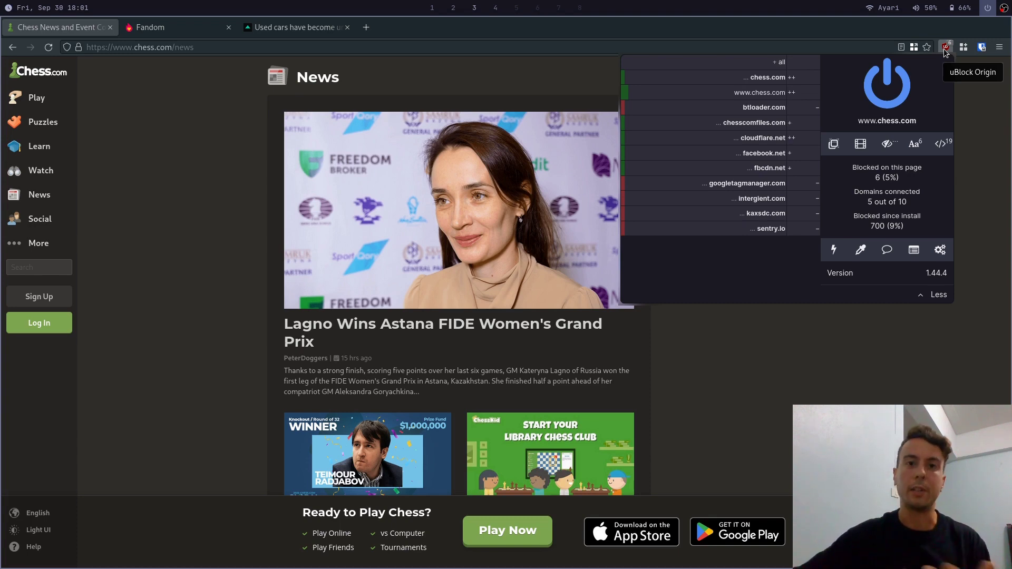
left_click(946, 51)
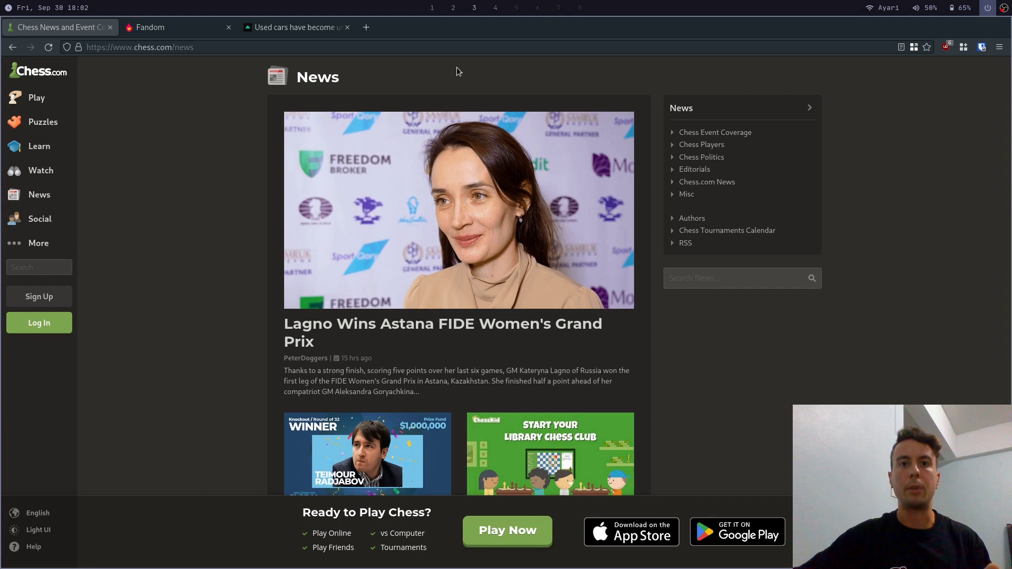
left_click(453, 8)
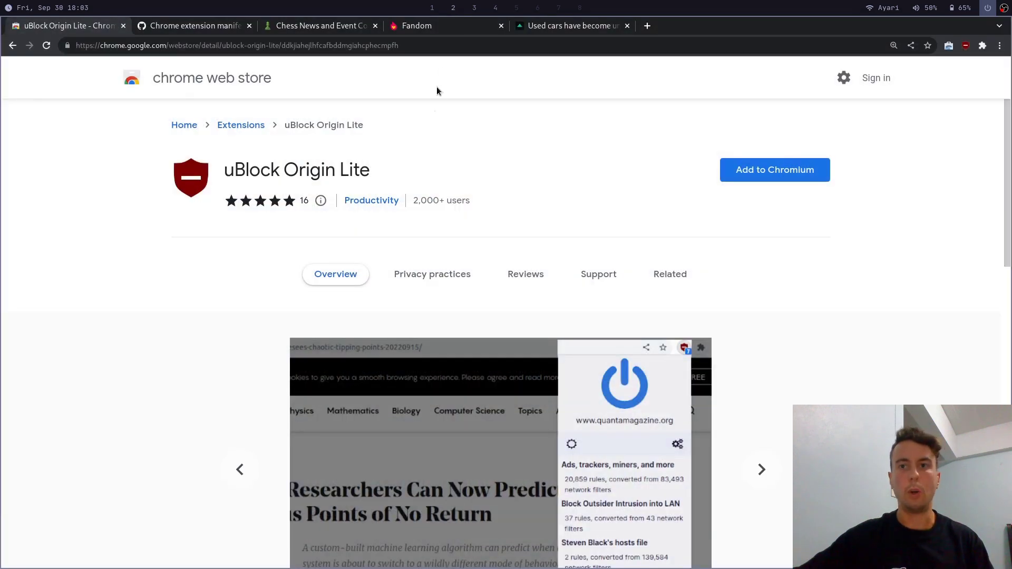